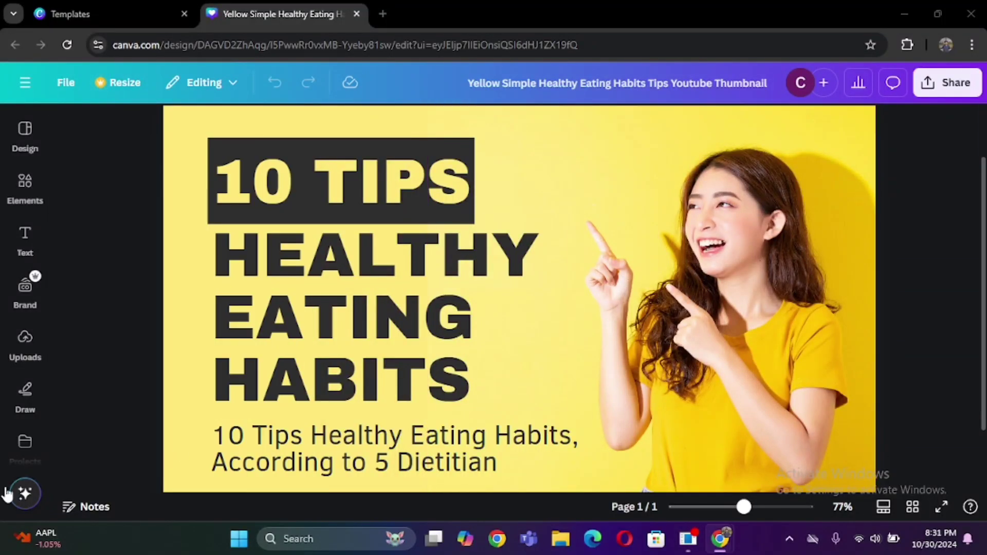
# - Search the Elements panel for 'Canva logo'
pyautogui.click(28, 495)
pyautogui.write('canva')
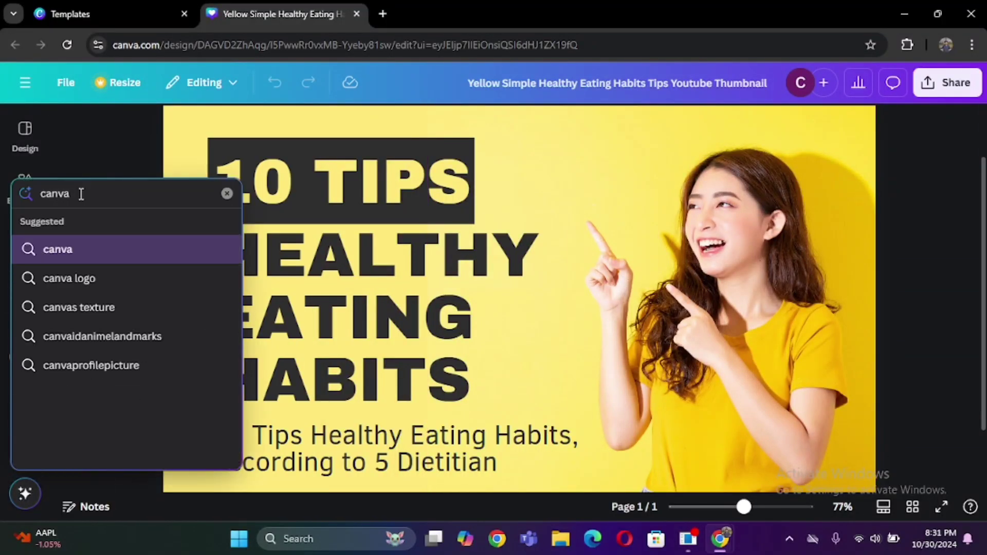
pyautogui.click(76, 279)
pyautogui.scroll(-5, 85, 277)
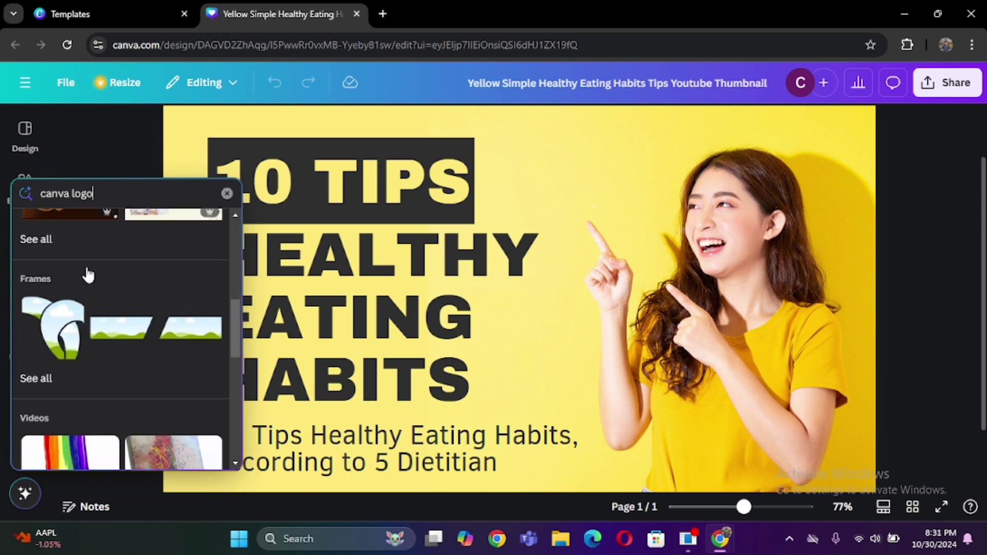
pyautogui.scroll(5, 85, 278)
pyautogui.click(31, 322)
pyautogui.click(87, 210)
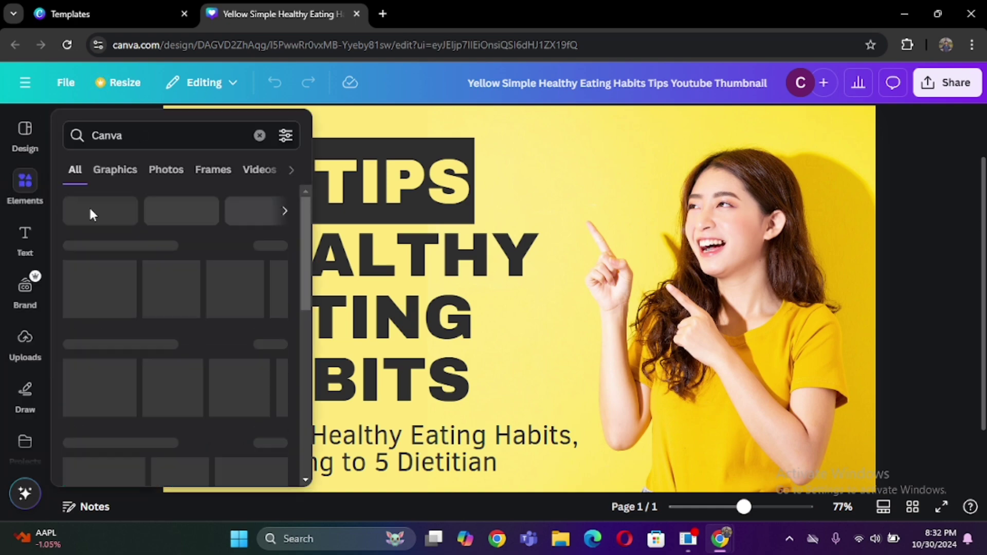
# - Filter the results to Graphics and insert the gradient circular Canva logo
pyautogui.scroll(-4, 182, 257)
pyautogui.scroll(-1, 187, 275)
pyautogui.scroll(5, 186, 277)
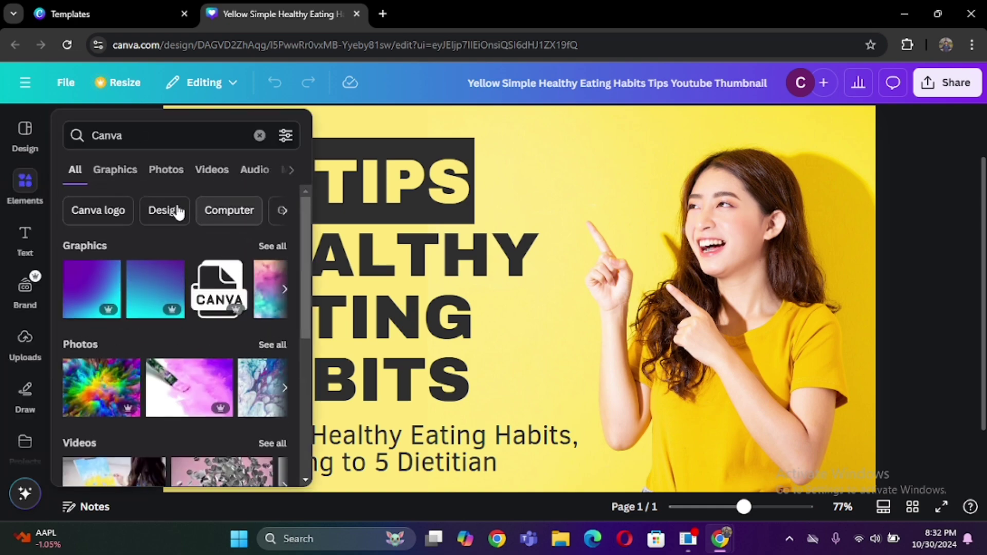
pyautogui.click(87, 210)
pyautogui.click(271, 331)
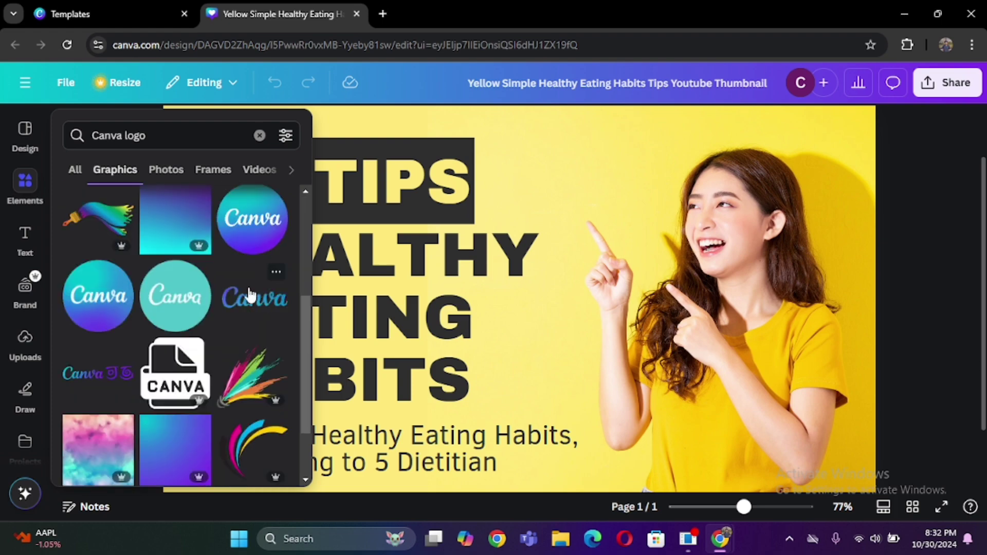
pyautogui.click(248, 215)
# - Move HEALTHY EATING and 10 TIPS down and the Canva logo up, at 80% zoom
pyautogui.moveTo(340, 367)
pyautogui.mouseDown()
pyautogui.moveTo(332, 432)
pyautogui.moveTo(314, 468)
pyautogui.mouseUp()
pyautogui.moveTo(291, 205); pyautogui.dragTo(252, 415)
pyautogui.moveTo(531, 294); pyautogui.dragTo(507, 202)
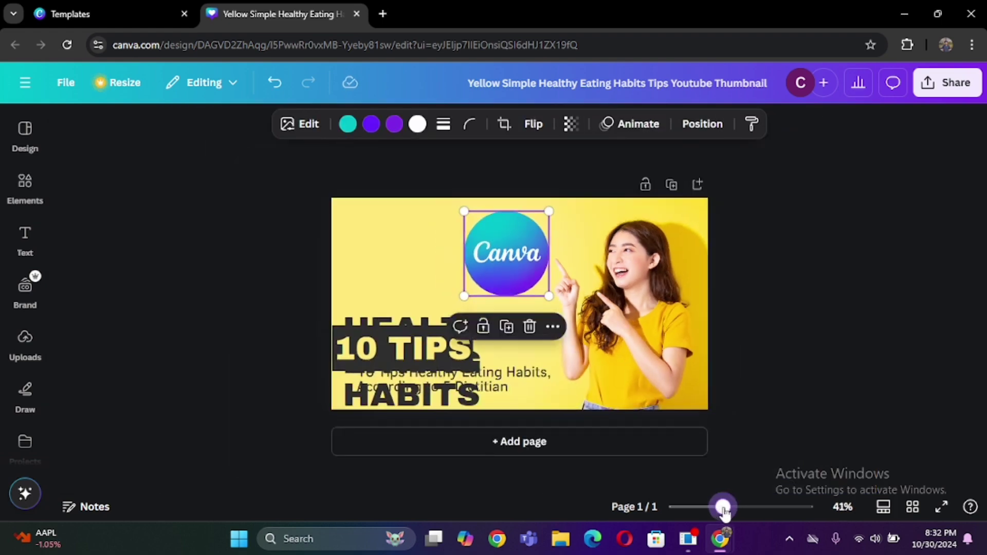
pyautogui.moveTo(743, 507); pyautogui.dragTo(745, 507)
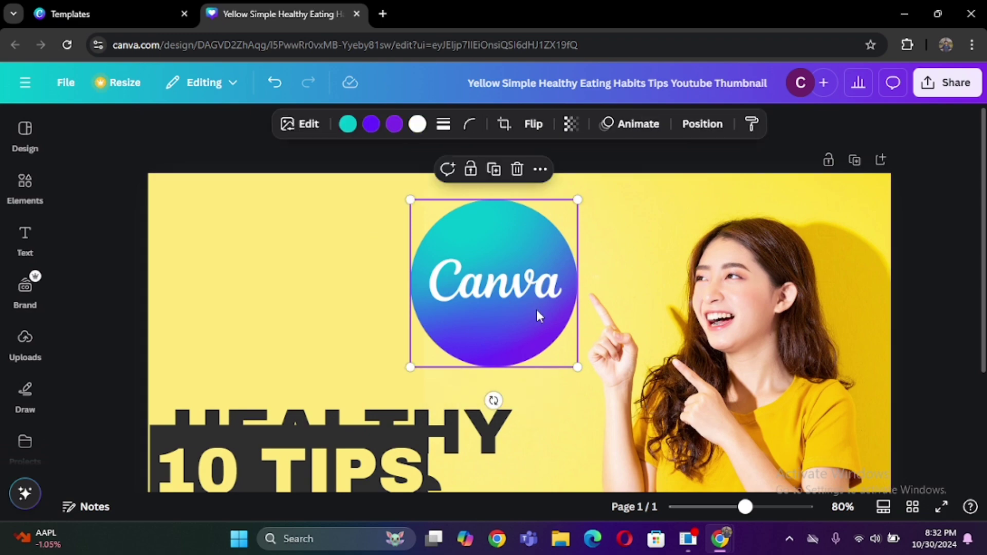
pyautogui.moveTo(537, 313); pyautogui.dragTo(531, 308)
# - Enlarge the Canva logo and shrink the woman photo from its corner
pyautogui.moveTo(412, 352); pyautogui.dragTo(320, 320)
pyautogui.scroll(-3, 322, 320)
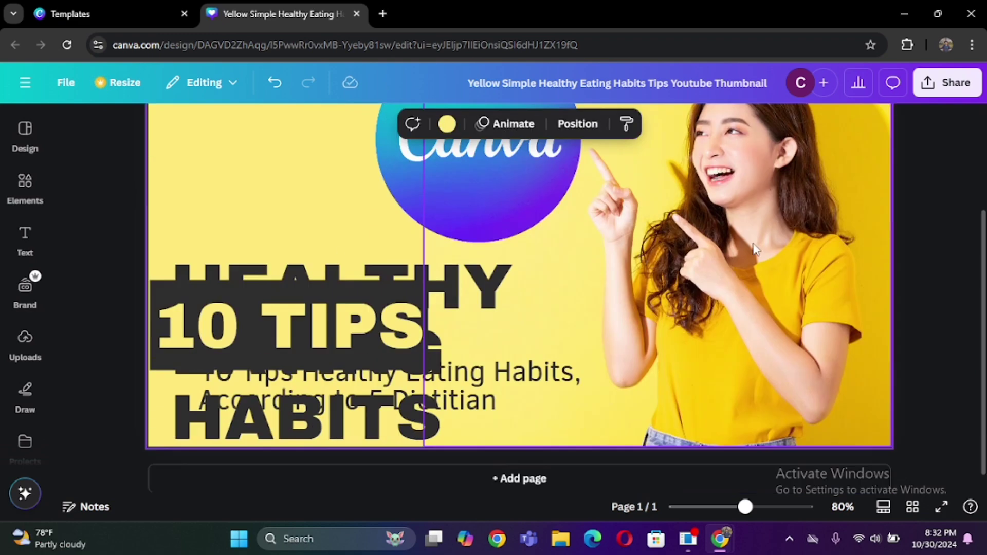
pyautogui.click(722, 227)
pyautogui.scroll(3, 723, 227)
pyautogui.moveTo(429, 173); pyautogui.dragTo(523, 267)
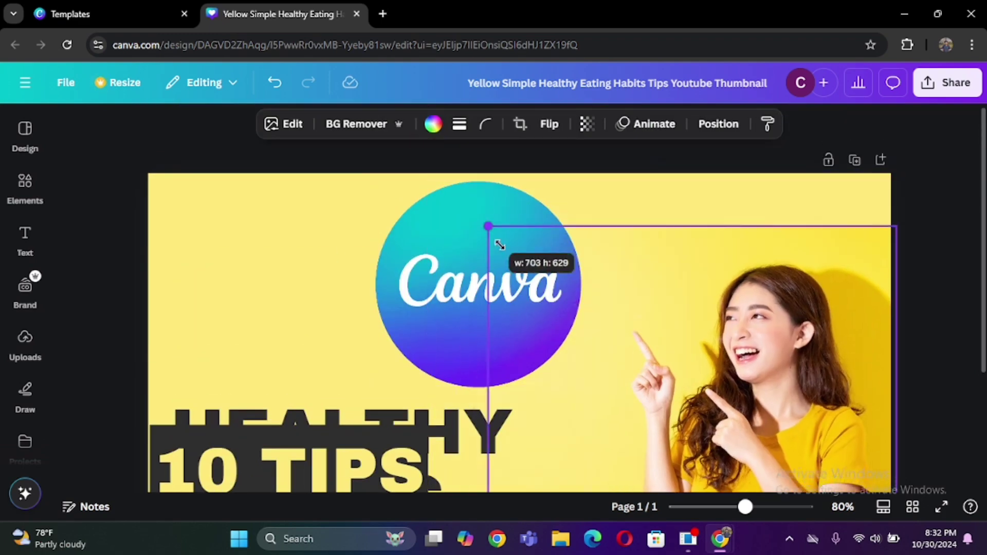
pyautogui.scroll(-3, 360, 206)
pyautogui.click(559, 143)
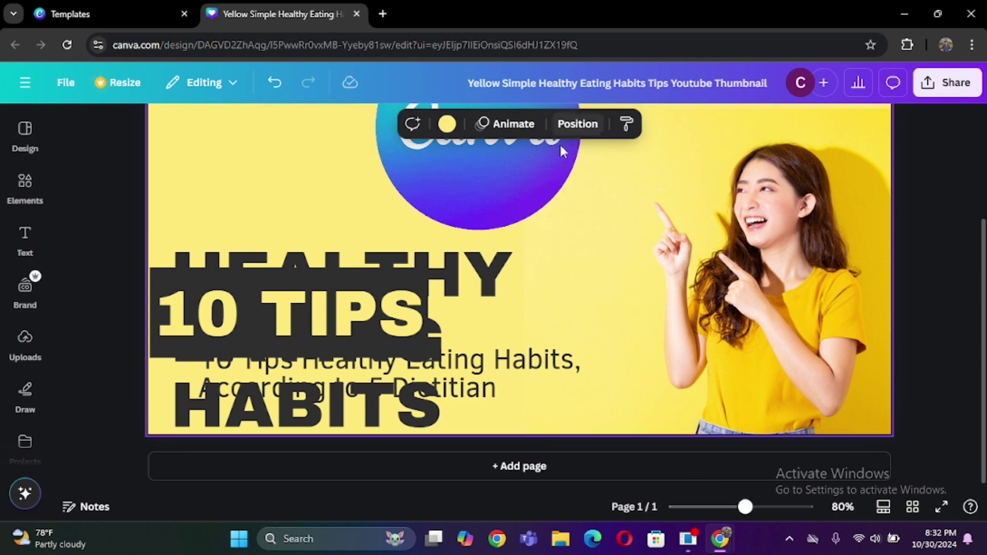
pyautogui.scroll(3, 559, 143)
pyautogui.moveTo(584, 386); pyautogui.dragTo(615, 417)
pyautogui.moveTo(535, 328); pyautogui.dragTo(579, 315)
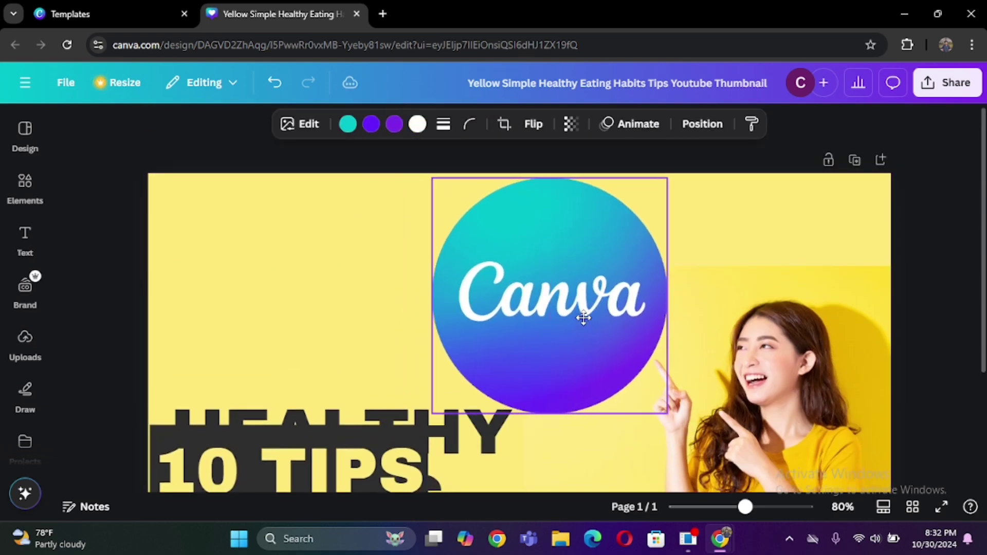
# - Move 10 TIPS higher and HEALTHY EATING lower and to the right
pyautogui.click(282, 282)
pyautogui.scroll(-3, 309, 309)
pyautogui.moveTo(310, 317); pyautogui.dragTo(328, 210)
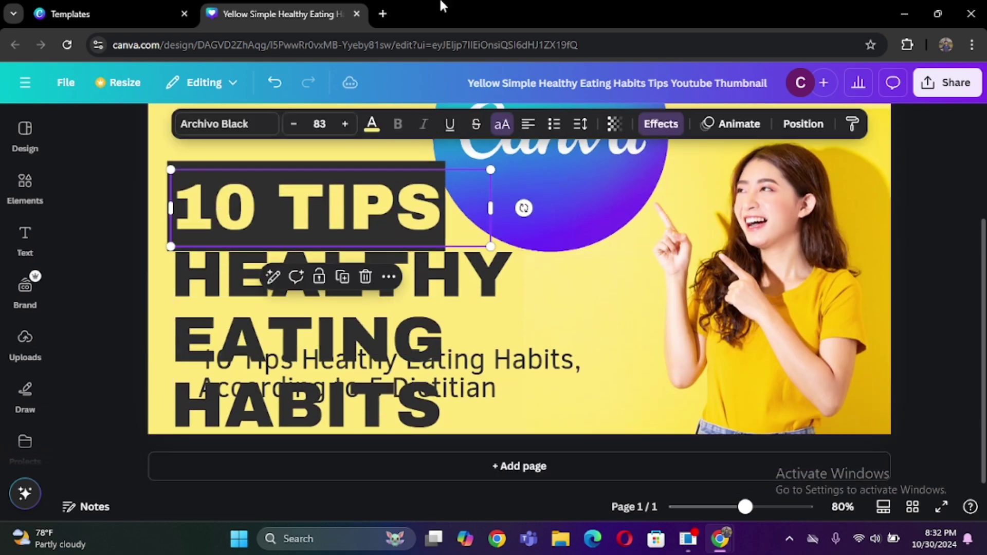
pyautogui.moveTo(286, 317); pyautogui.dragTo(311, 394)
pyautogui.click(25, 393)
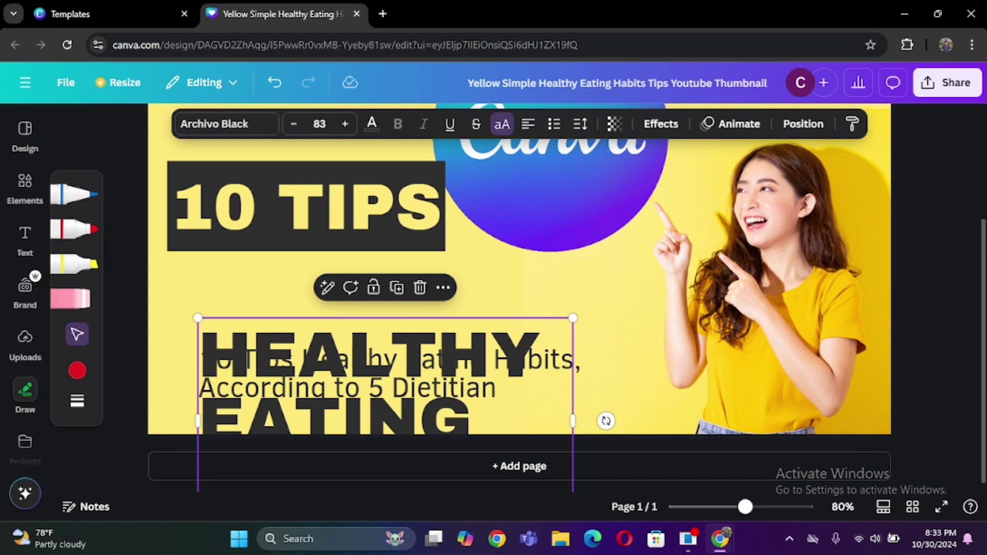
pyautogui.scroll(3, 504, 315)
# - Change the 10 TIPS label text to 'CANVA'
pyautogui.scroll(-3, 504, 316)
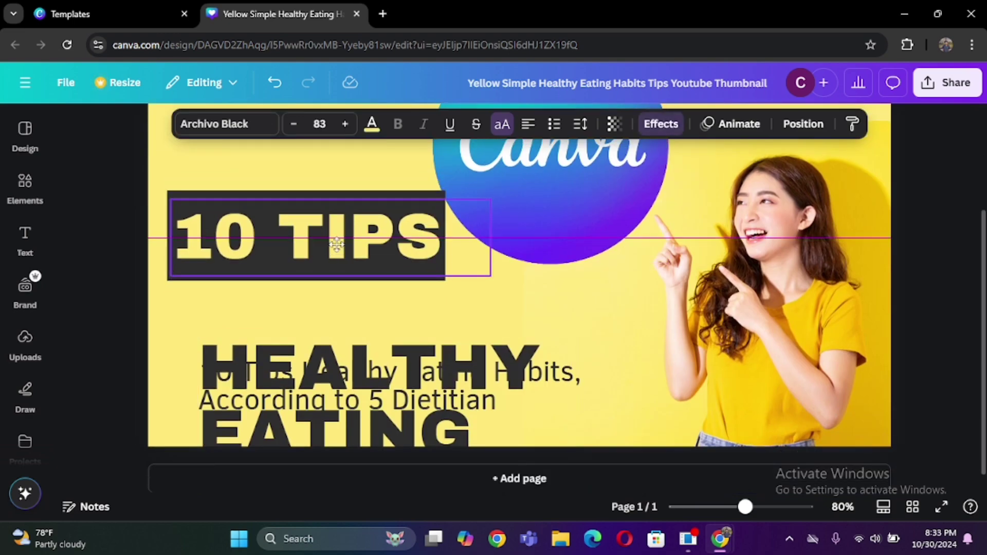
pyautogui.moveTo(308, 215); pyautogui.dragTo(308, 257)
pyautogui.doubleClick(308, 268)
pyautogui.write('CANVA')
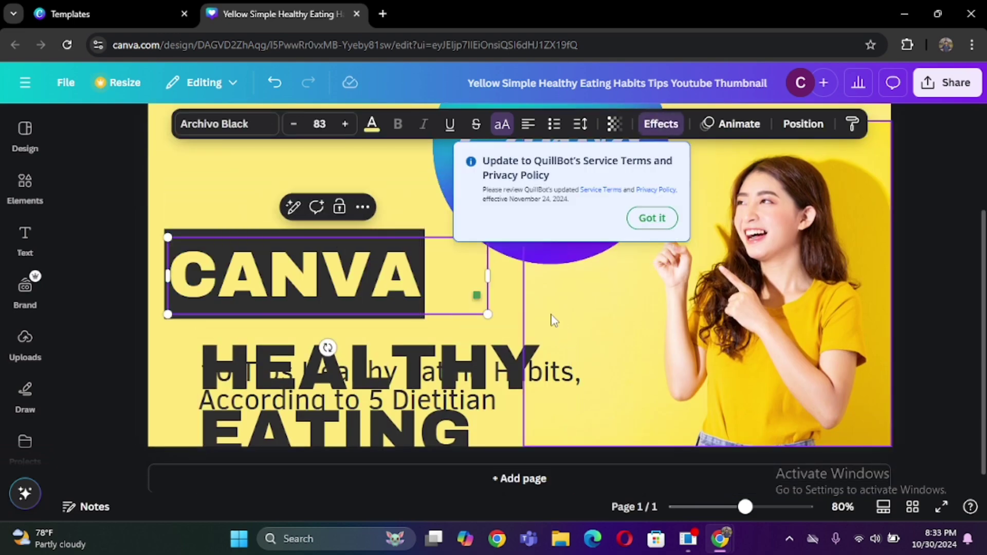
pyautogui.click(245, 197)
# - Move the small dietitian subtitle up to the top-left corner
pyautogui.scroll(1, 498, 222)
pyautogui.scroll(3, 497, 222)
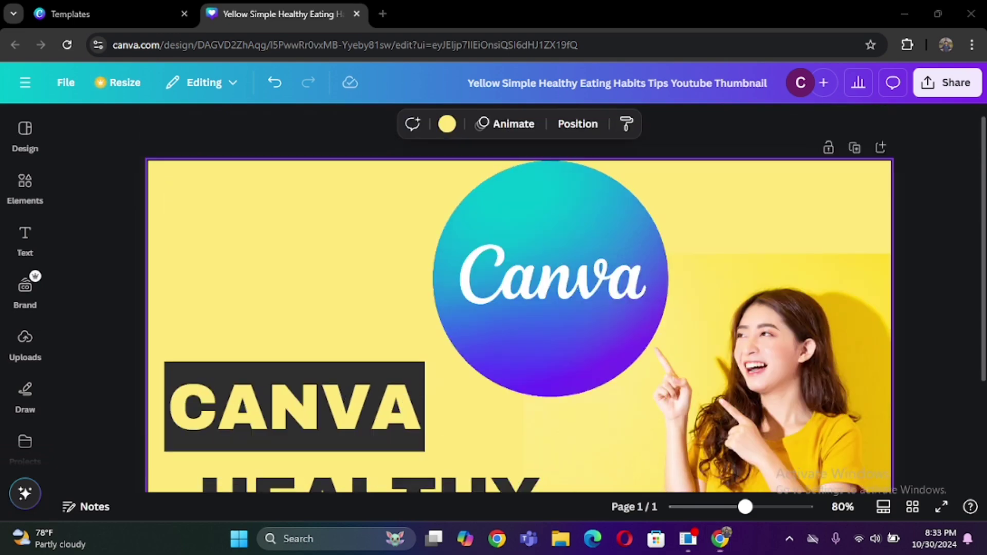
pyautogui.scroll(-4, 398, 247)
pyautogui.click(399, 247)
pyautogui.click(461, 277)
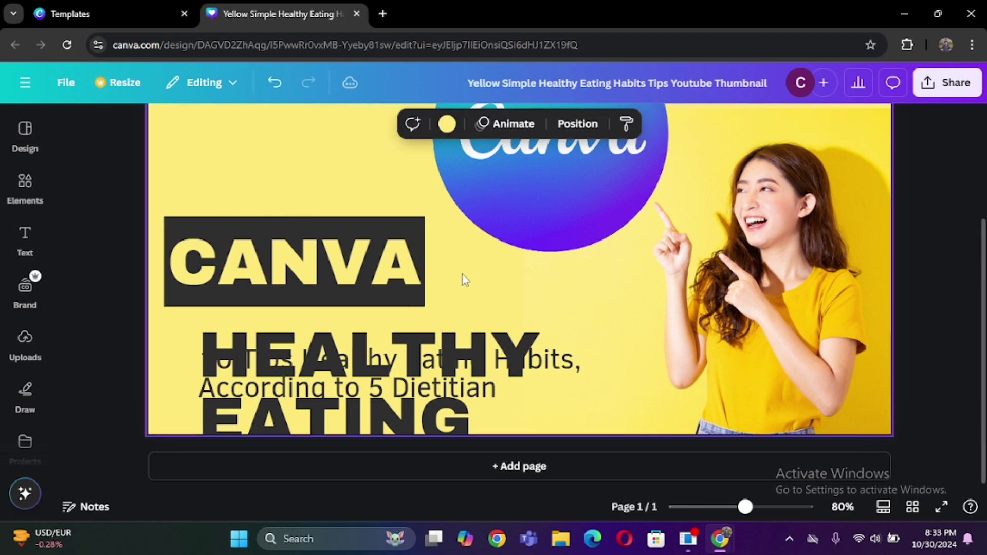
pyautogui.moveTo(370, 386); pyautogui.dragTo(362, 364)
pyautogui.moveTo(348, 414); pyautogui.dragTo(203, 212)
# - Replace HEALTHY EATING HABITS with 'FOR BEGİNNERS' and shrink the text box
pyautogui.click(411, 380)
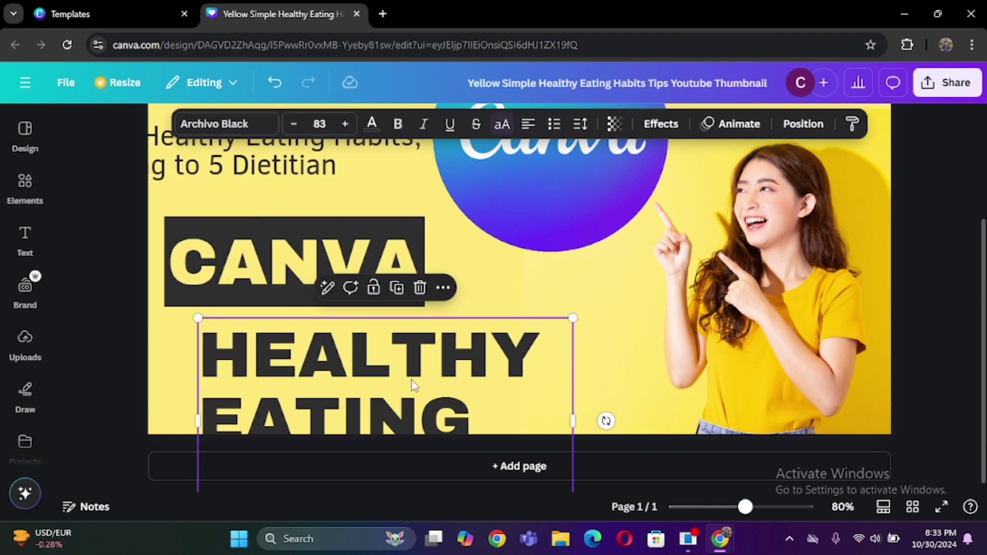
pyautogui.doubleClick(330, 390)
pyautogui.write('FOR B')
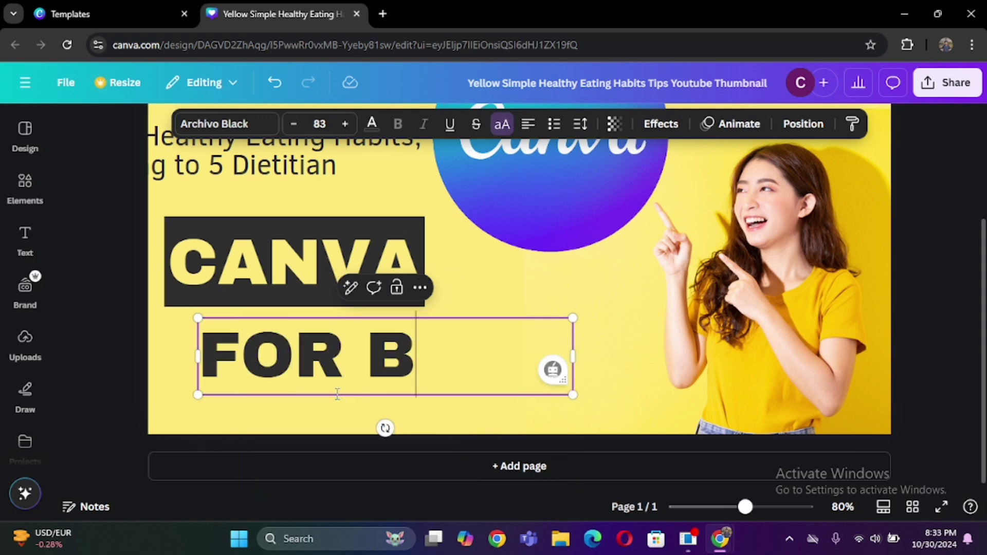
pyautogui.write('EGİNNER')
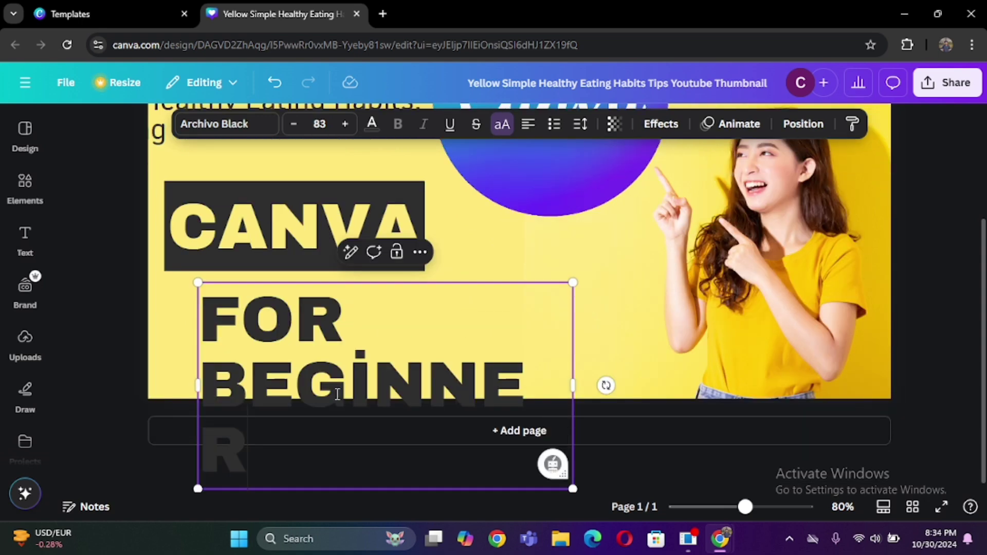
pyautogui.write('S')
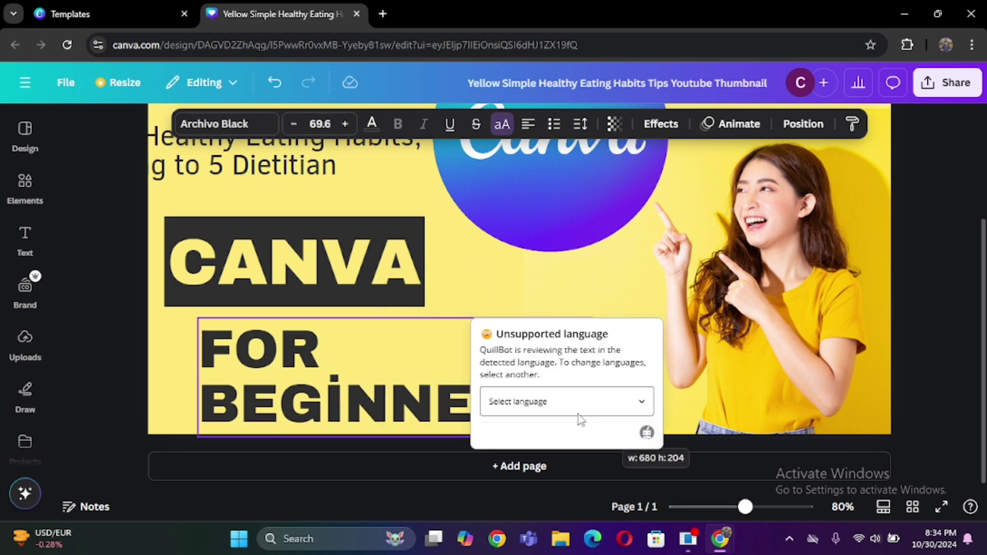
pyautogui.moveTo(573, 387)
pyautogui.mouseDown()
pyautogui.moveTo(497, 365)
pyautogui.moveTo(567, 361)
pyautogui.mouseUp()
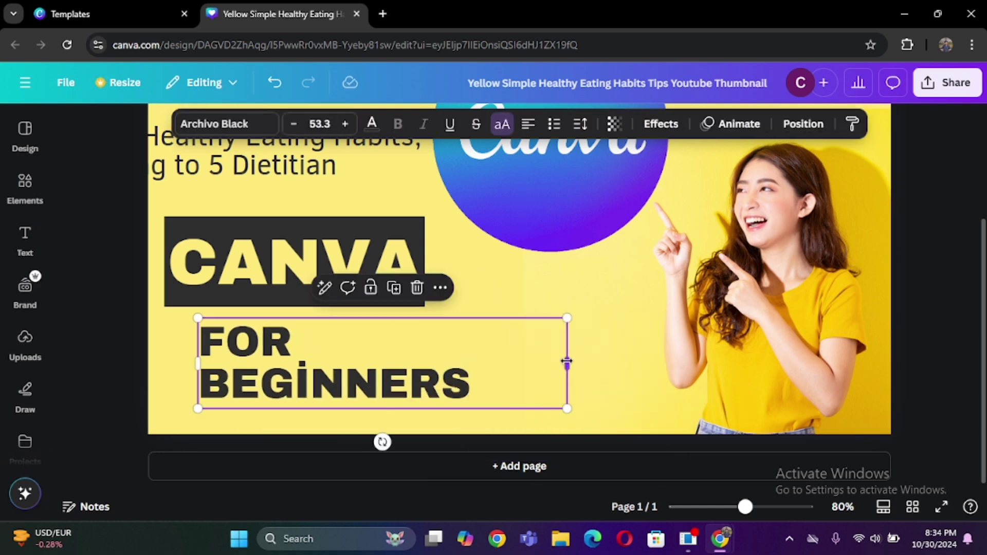
# - Correct the dotted İ to I, widen to one line, and align under CANVA
pyautogui.click(315, 381)
pyautogui.press('BackSpace')
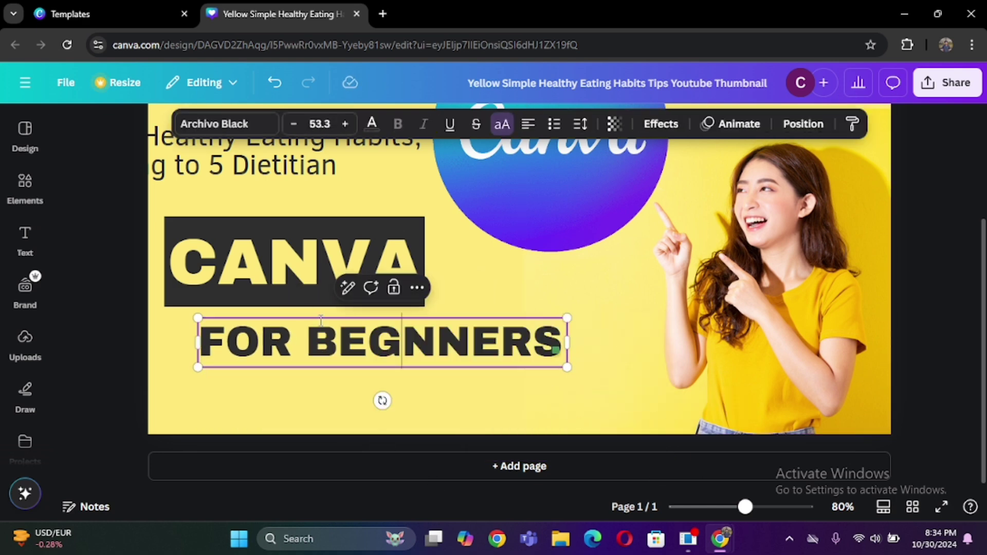
pyautogui.write('I')
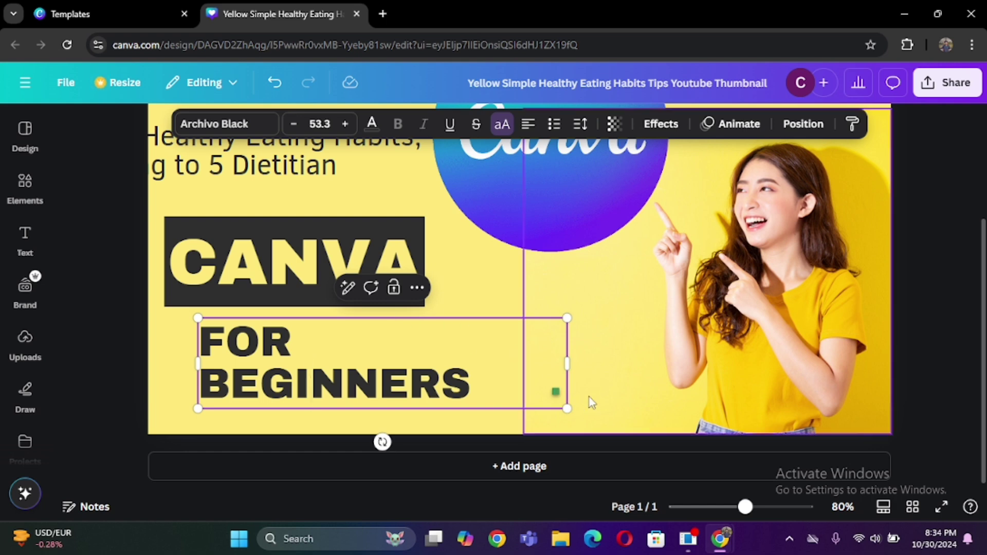
pyautogui.moveTo(569, 360); pyautogui.dragTo(613, 360)
pyautogui.moveTo(355, 350); pyautogui.dragTo(320, 347)
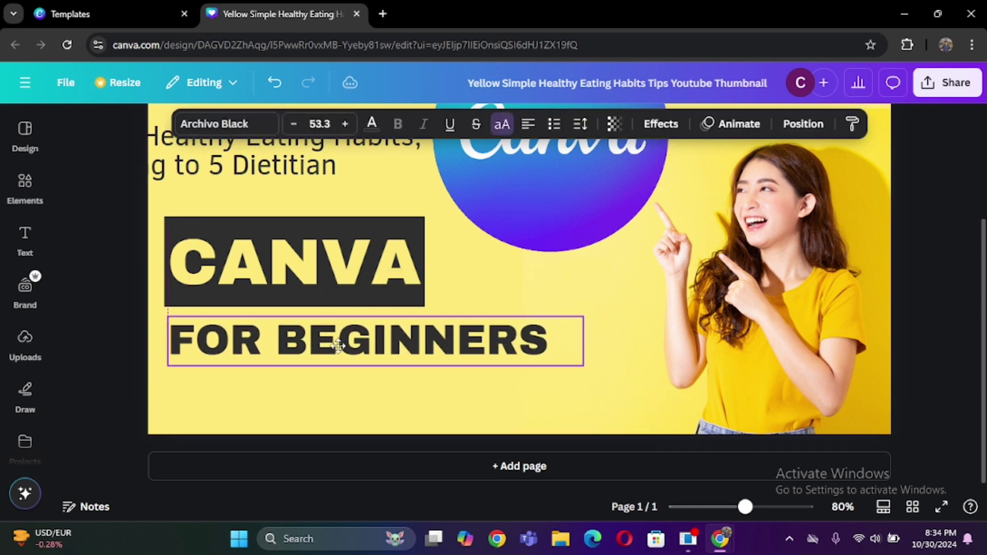
pyautogui.scroll(2, 312, 399)
pyautogui.click(511, 257)
# - Delete the dietitian subtitle and make the CANVA heading blue
pyautogui.click(246, 211)
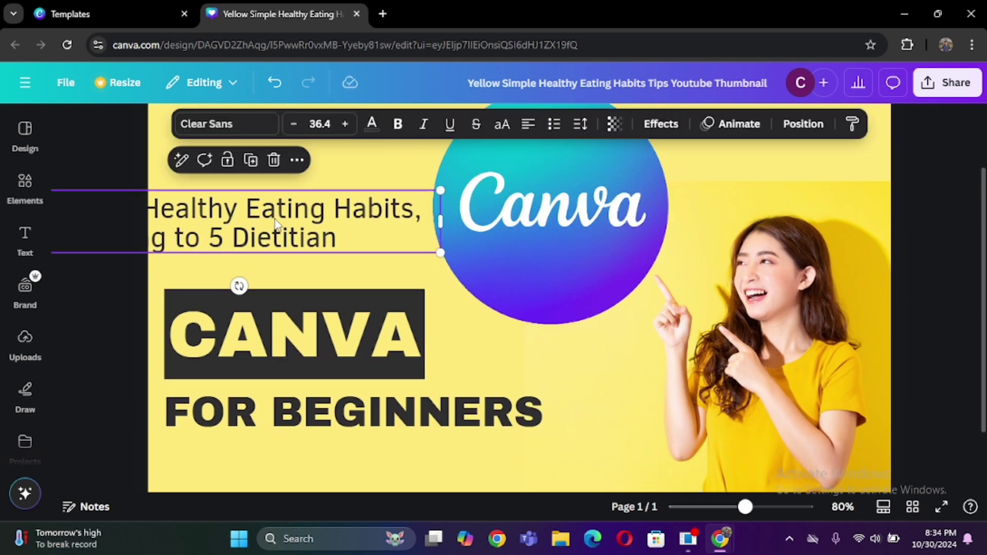
pyautogui.press('Delete')
pyautogui.click(835, 208)
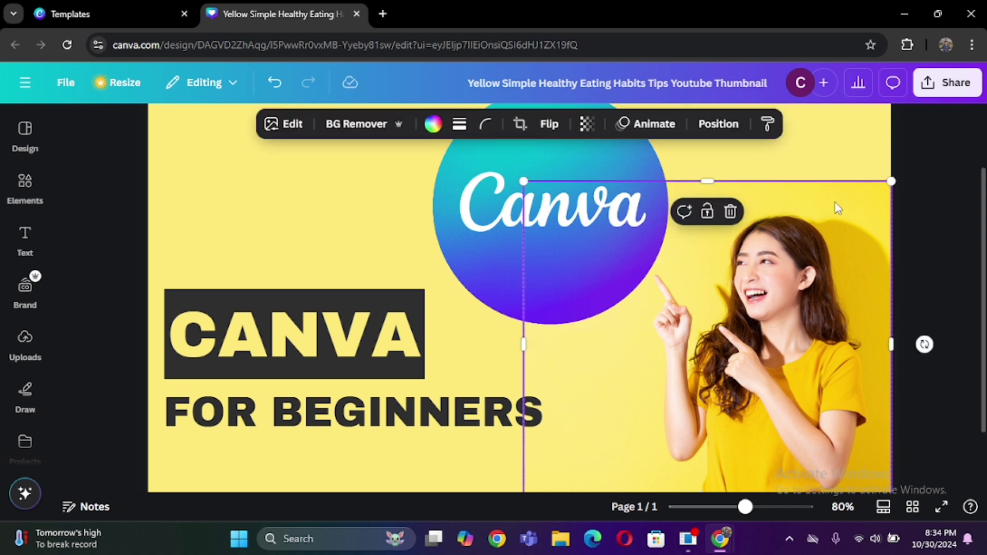
pyautogui.click(296, 332)
pyautogui.click(370, 136)
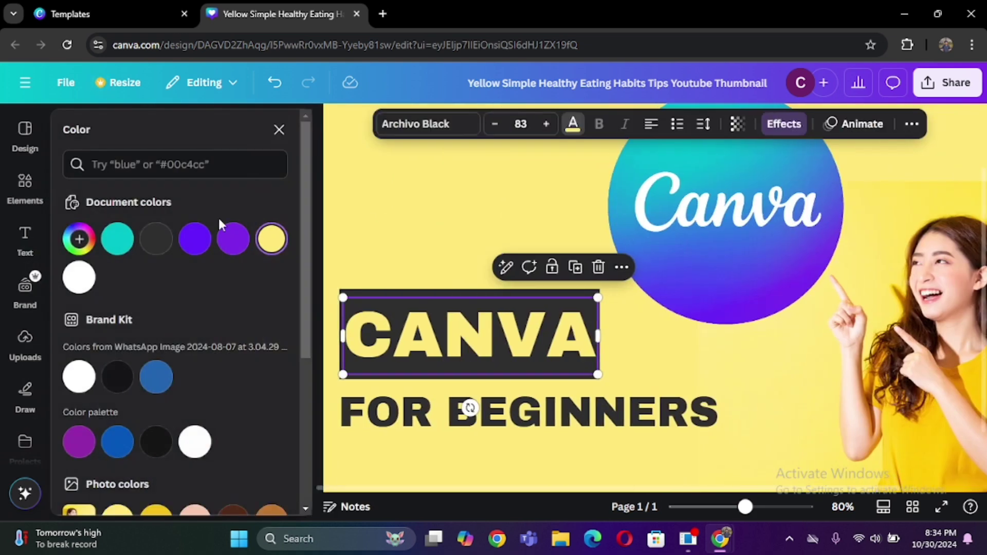
pyautogui.click(116, 235)
pyautogui.scroll(-2, 114, 378)
pyautogui.click(114, 378)
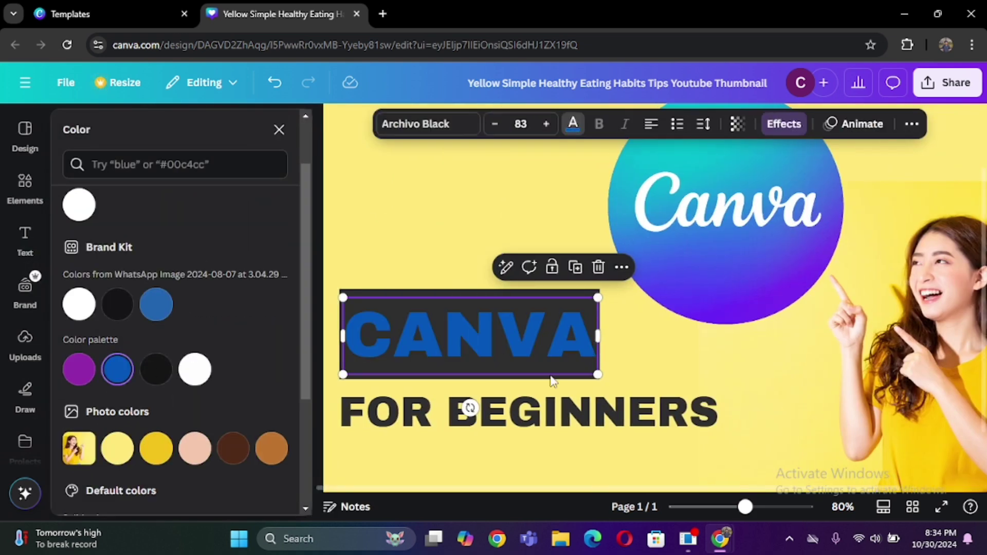
# - Set the FOR BEGINNERS text colour to black after trying teal
pyautogui.click(493, 411)
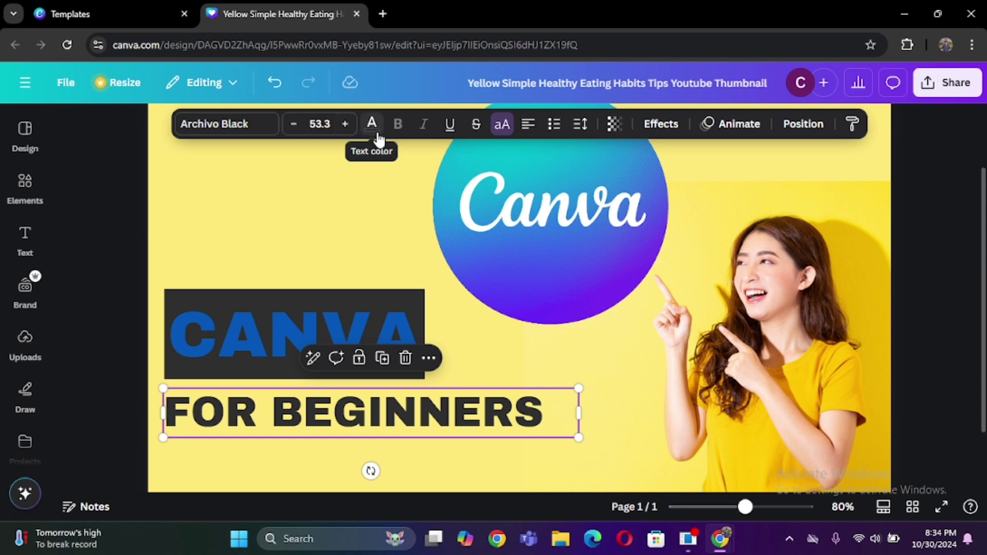
pyautogui.click(371, 124)
pyautogui.click(116, 238)
pyautogui.click(152, 240)
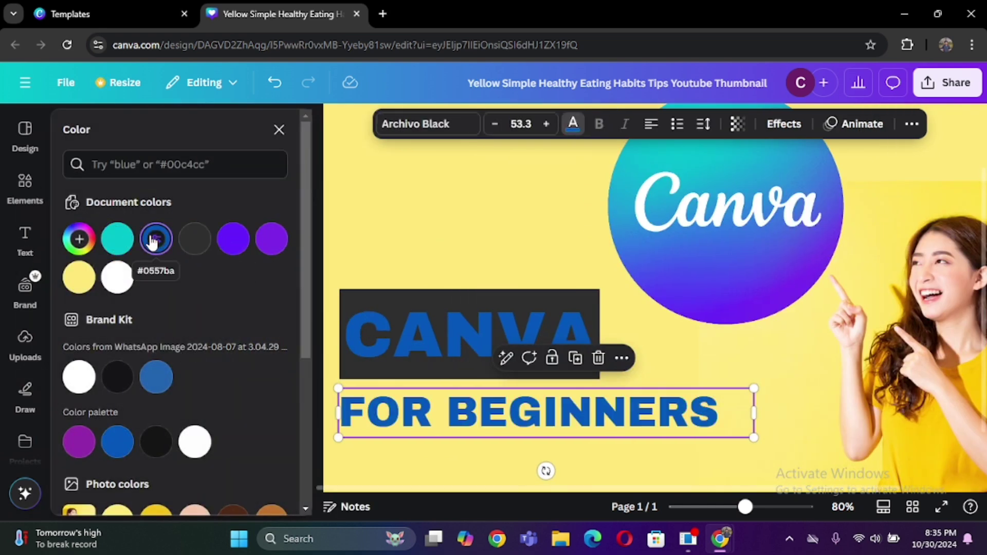
pyautogui.click(160, 434)
pyautogui.click(494, 190)
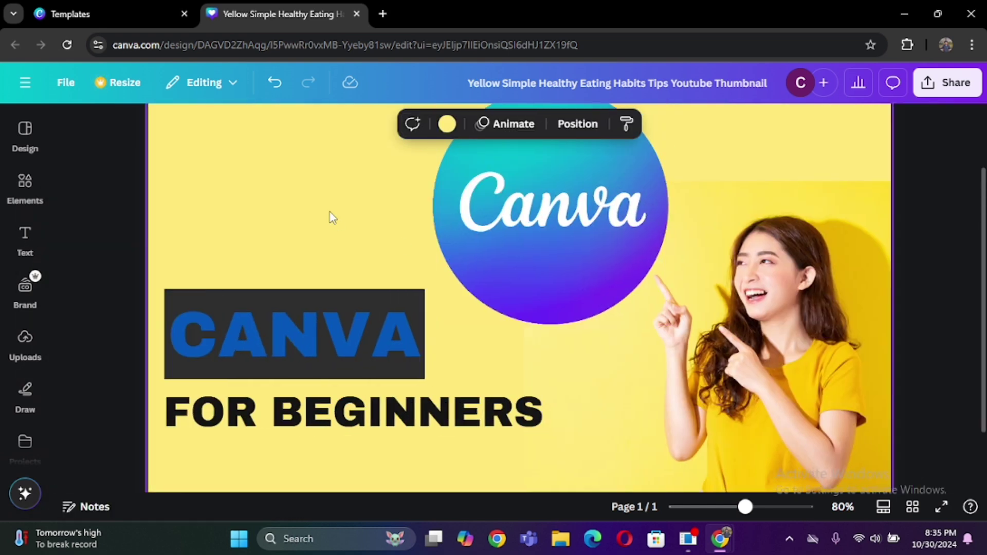
pyautogui.click(804, 300)
pyautogui.click(754, 311)
# - Shrink the Canva logo circle and shift it to the right
pyautogui.click(591, 233)
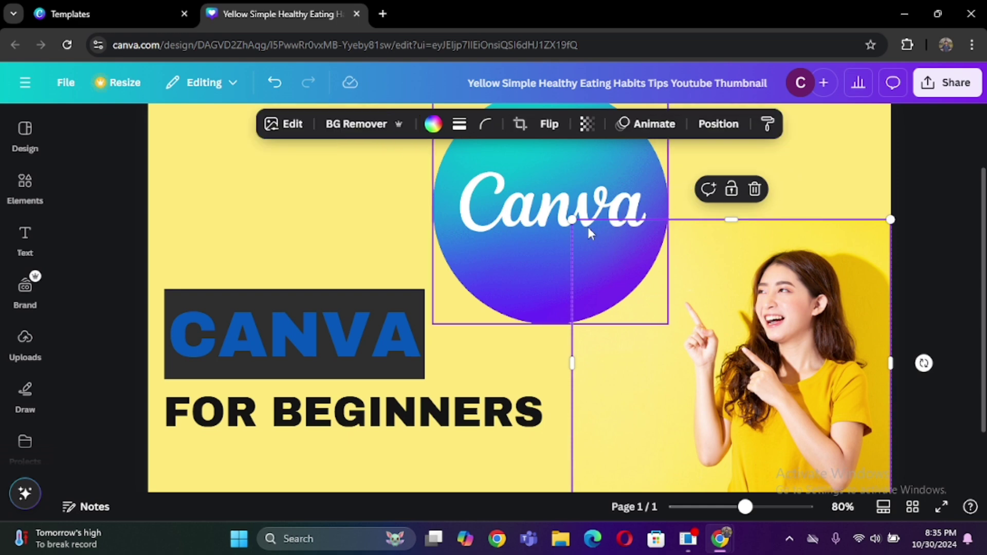
pyautogui.moveTo(668, 325); pyautogui.dragTo(700, 358)
pyautogui.scroll(2, 559, 278)
pyautogui.scroll(-5, 556, 272)
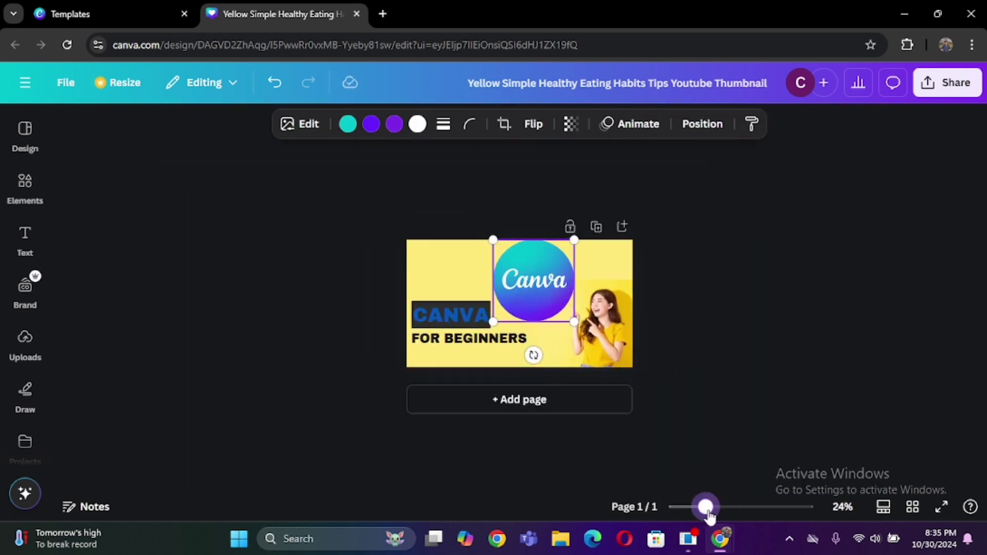
pyautogui.scroll(3, 580, 325)
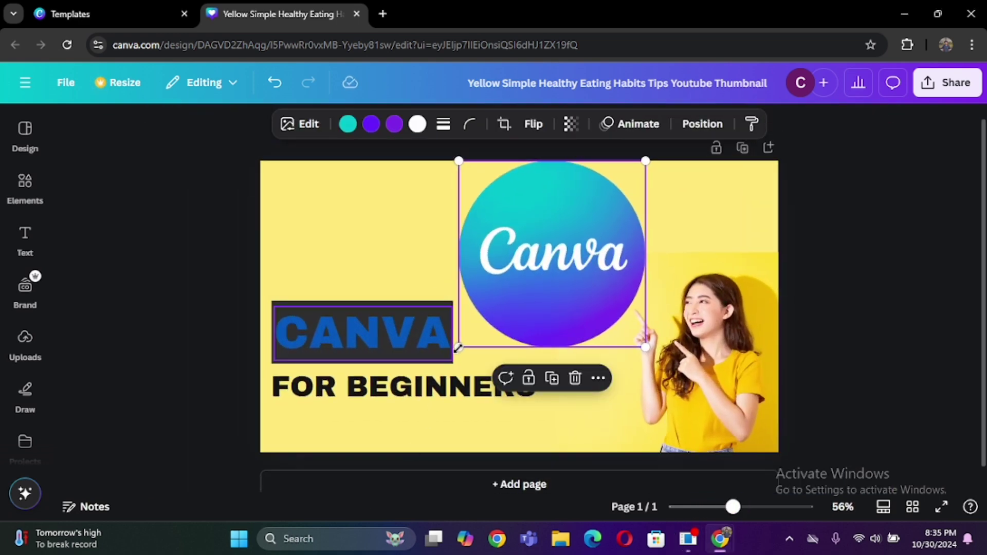
pyautogui.moveTo(459, 347); pyautogui.dragTo(520, 307)
pyautogui.moveTo(576, 231)
pyautogui.mouseDown()
pyautogui.moveTo(599, 233)
pyautogui.moveTo(540, 236)
pyautogui.mouseUp()
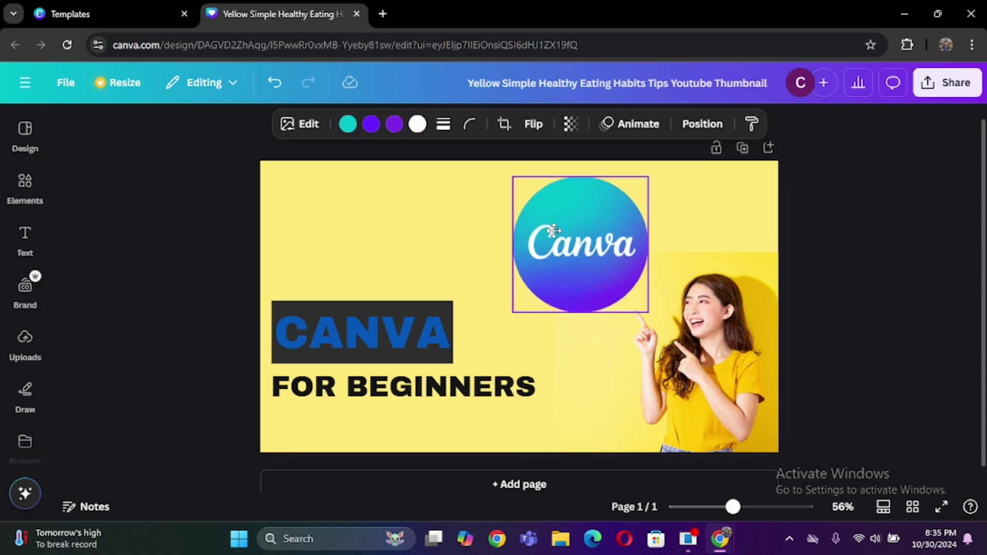
pyautogui.click(478, 288)
# - Reposition the heading, turn off uppercase, and retype it as 'Canva'
pyautogui.moveTo(431, 347)
pyautogui.mouseDown()
pyautogui.moveTo(451, 275)
pyautogui.moveTo(495, 286)
pyautogui.moveTo(469, 287)
pyautogui.moveTo(365, 354)
pyautogui.mouseUp()
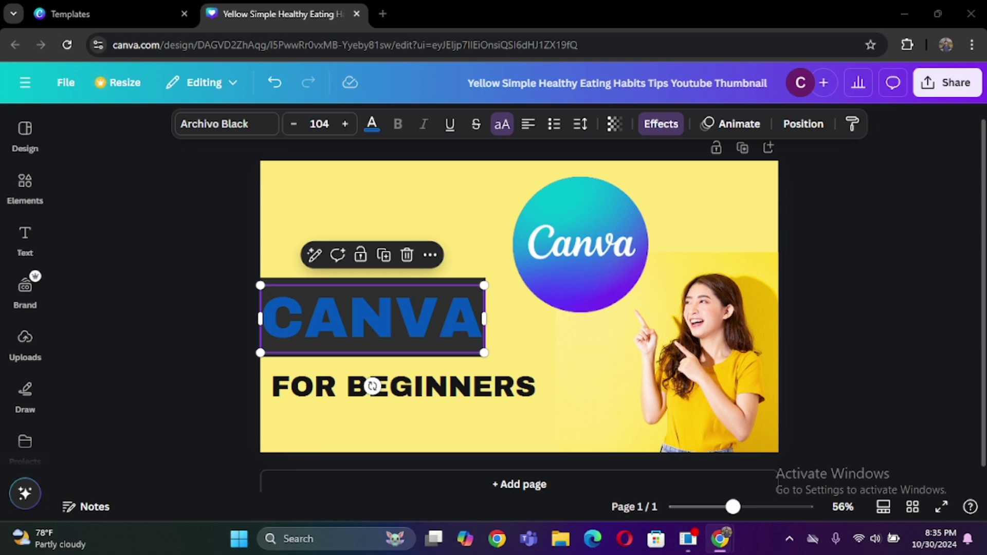
pyautogui.moveTo(372, 385); pyautogui.dragTo(368, 380)
pyautogui.moveTo(320, 323); pyautogui.dragTo(331, 324)
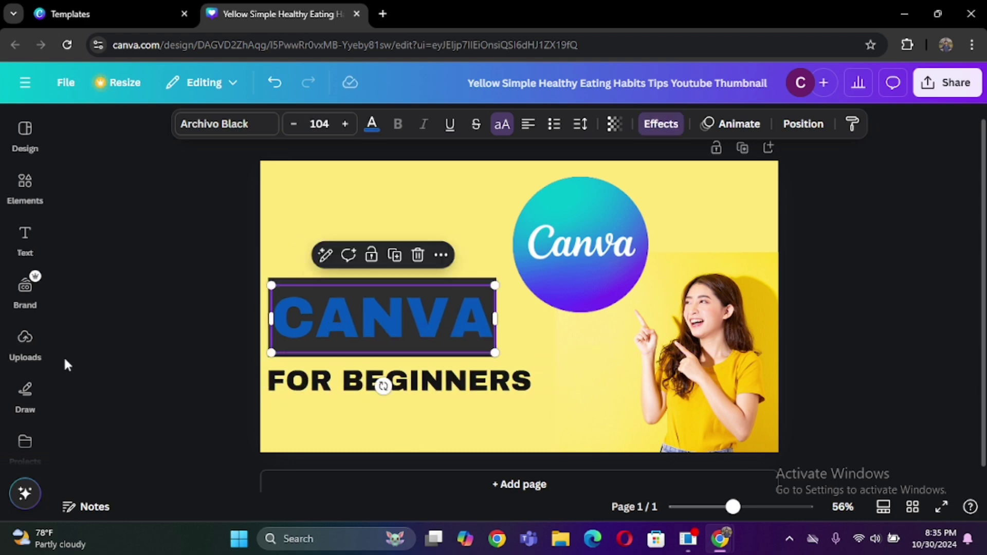
pyautogui.click(502, 124)
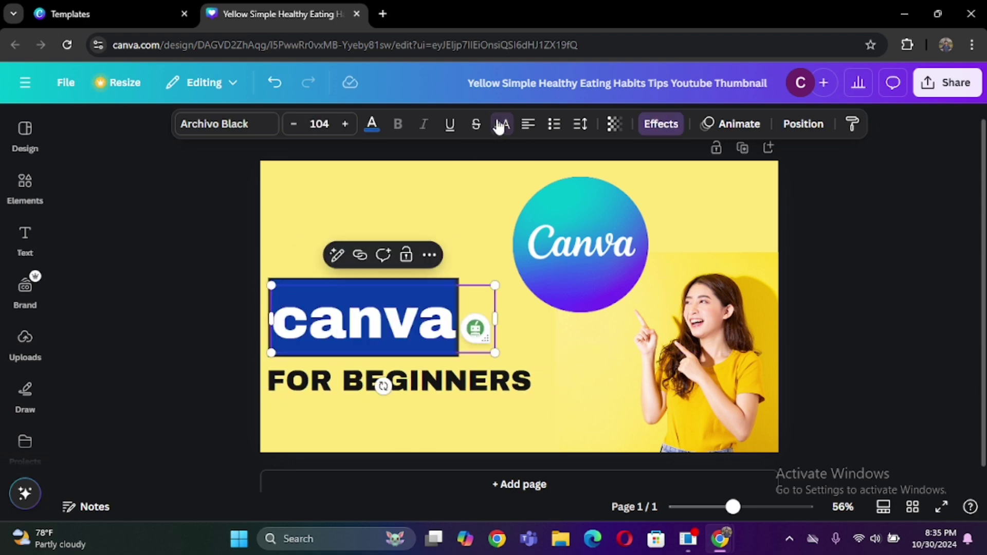
pyautogui.click(470, 260)
pyautogui.click(293, 323)
pyautogui.click(309, 323)
pyautogui.write('C')
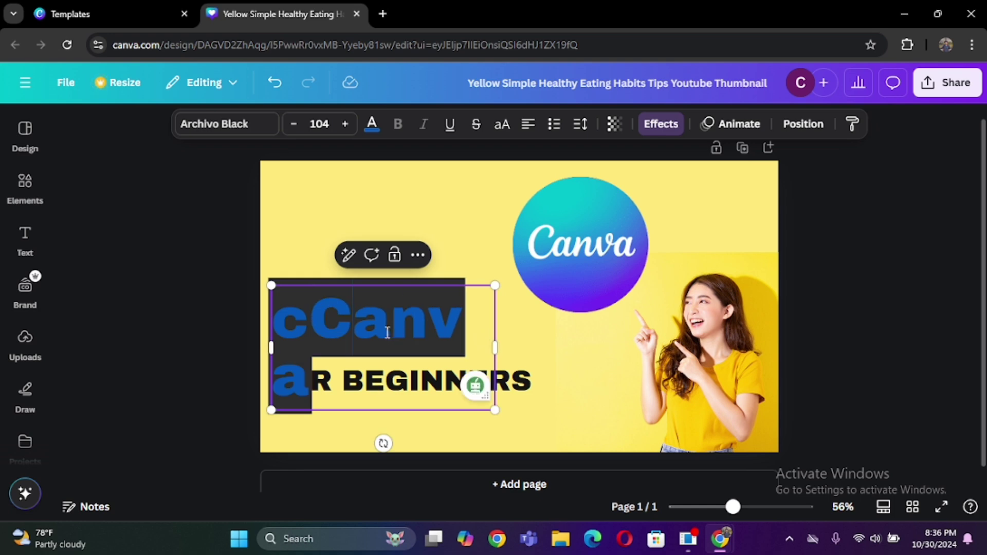
pyautogui.press('BackSpace')
pyautogui.click(529, 353)
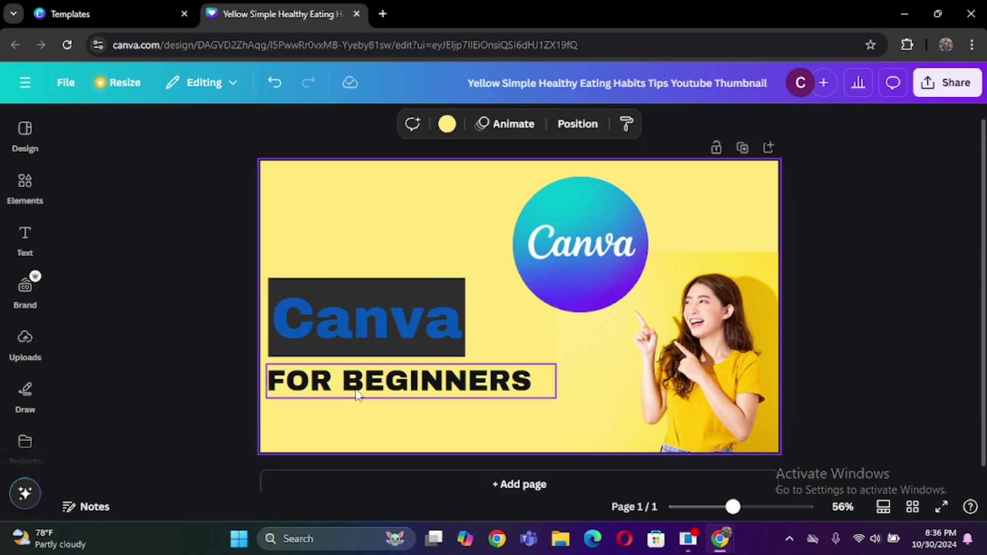
# - Move FOR BEGINNERS lower and enlarge the Canva heading above it to size 135
pyautogui.click(355, 388)
pyautogui.moveTo(354, 388); pyautogui.dragTo(355, 382)
pyautogui.click(495, 415)
pyautogui.click(632, 252)
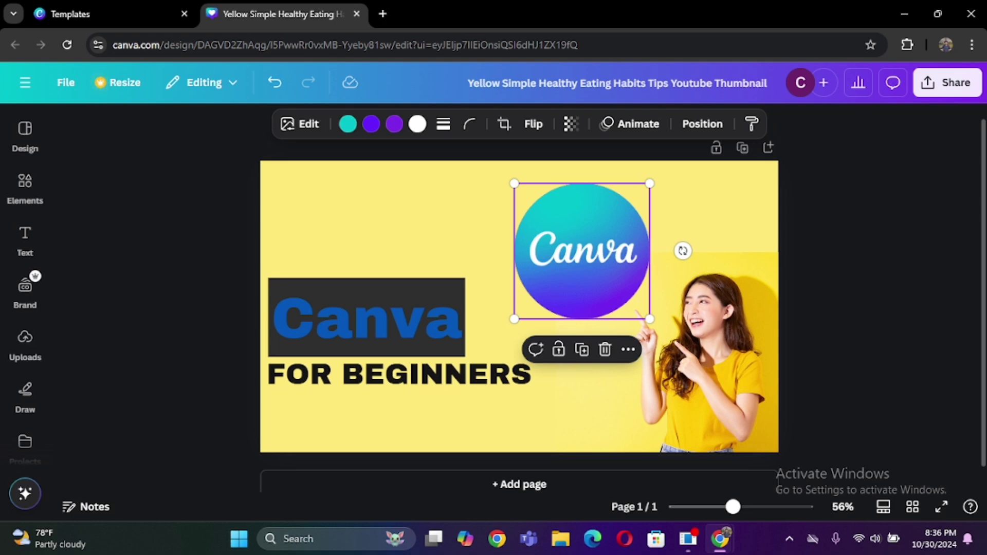
pyautogui.moveTo(360, 374); pyautogui.dragTo(365, 427)
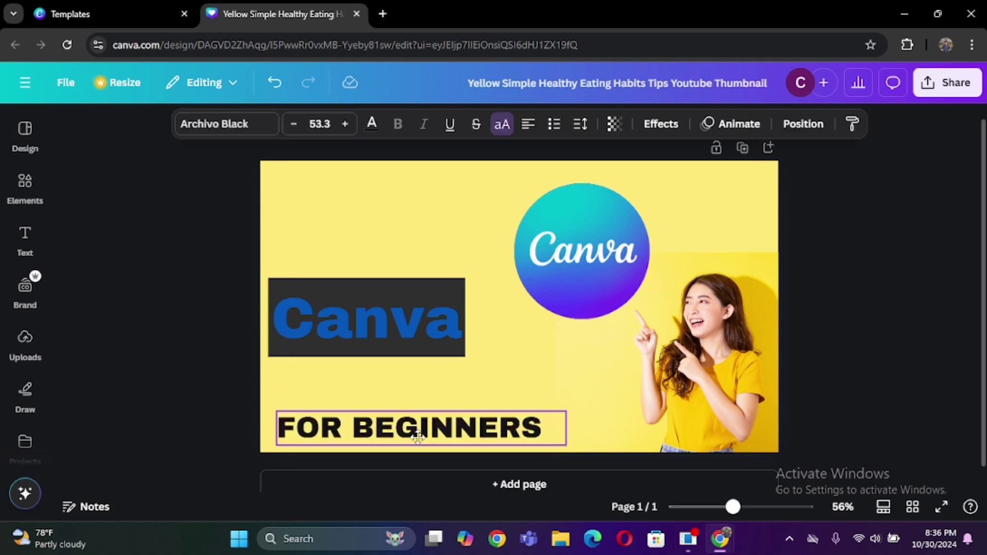
pyautogui.moveTo(364, 307); pyautogui.dragTo(365, 368)
pyautogui.moveTo(495, 345); pyautogui.dragTo(560, 325)
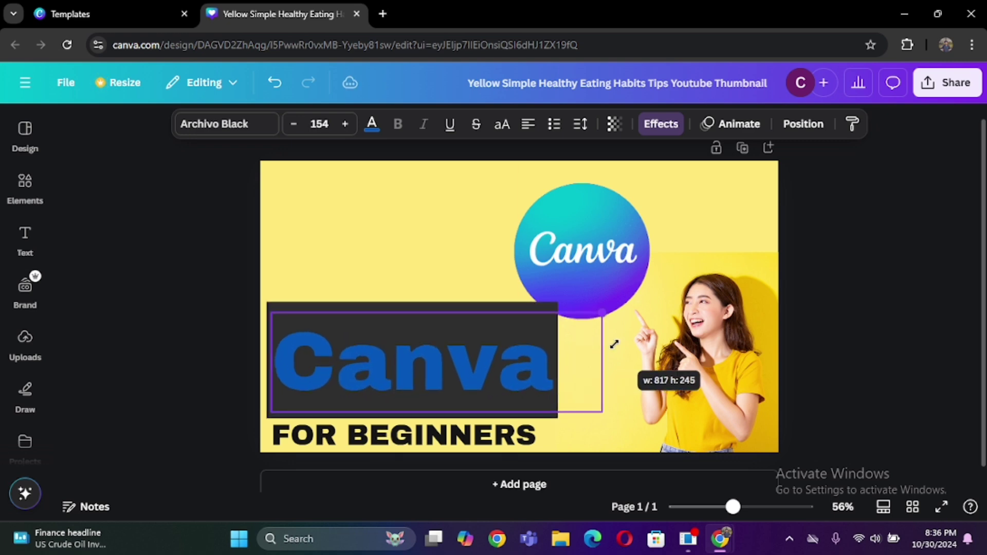
pyautogui.click(562, 381)
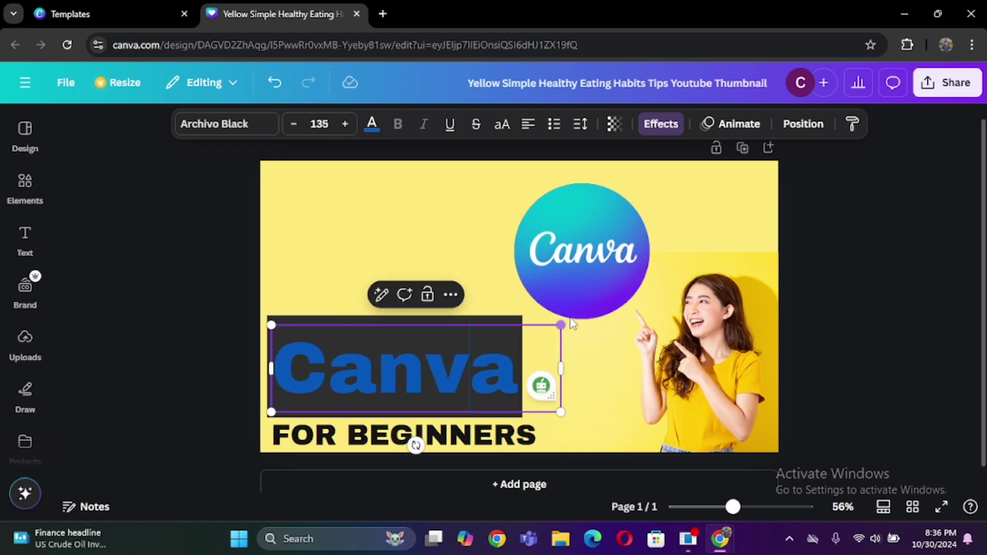
# - Shrink the Canva heading to 93.2 and stack a narrower FOR BEGINNERS beneath it
pyautogui.moveTo(413, 316); pyautogui.dragTo(406, 213)
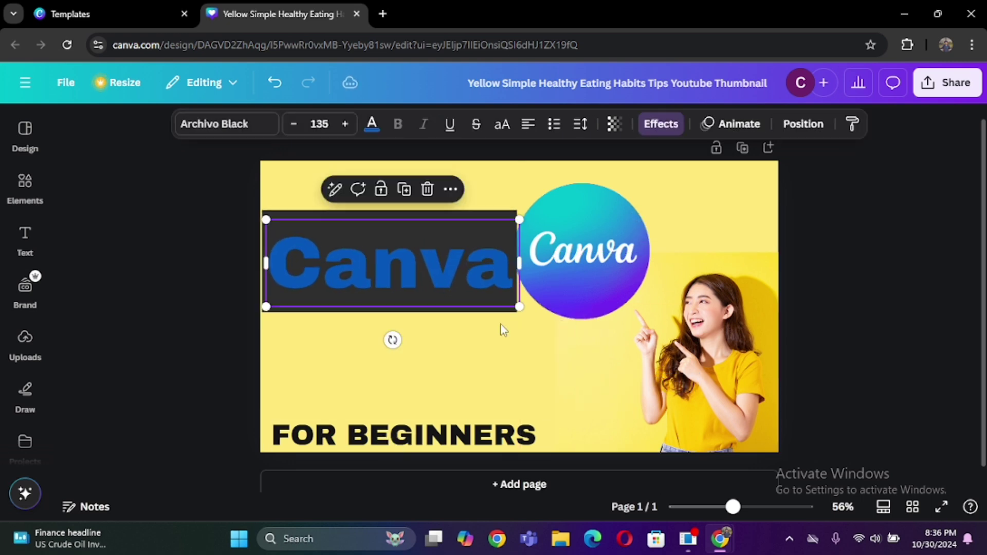
pyautogui.moveTo(518, 302); pyautogui.dragTo(441, 280)
pyautogui.moveTo(340, 264); pyautogui.dragTo(357, 322)
pyautogui.moveTo(366, 439); pyautogui.dragTo(372, 366)
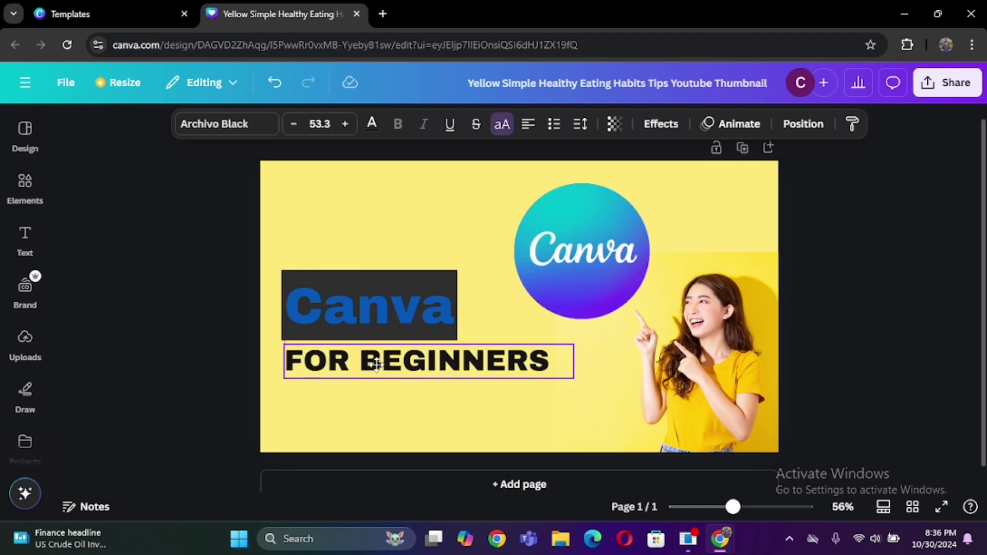
pyautogui.click(370, 360)
pyautogui.moveTo(568, 363); pyautogui.dragTo(553, 363)
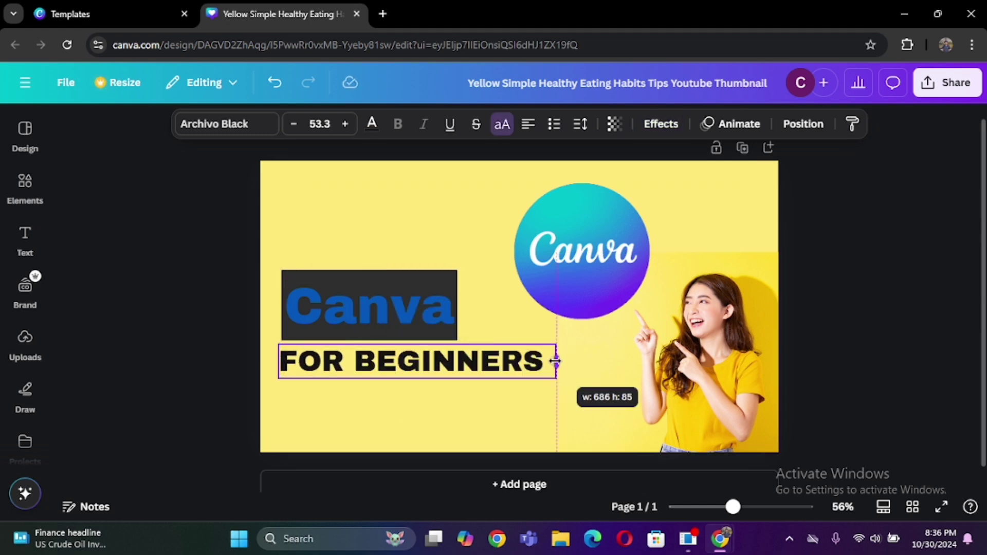
pyautogui.click(318, 398)
pyautogui.click(334, 360)
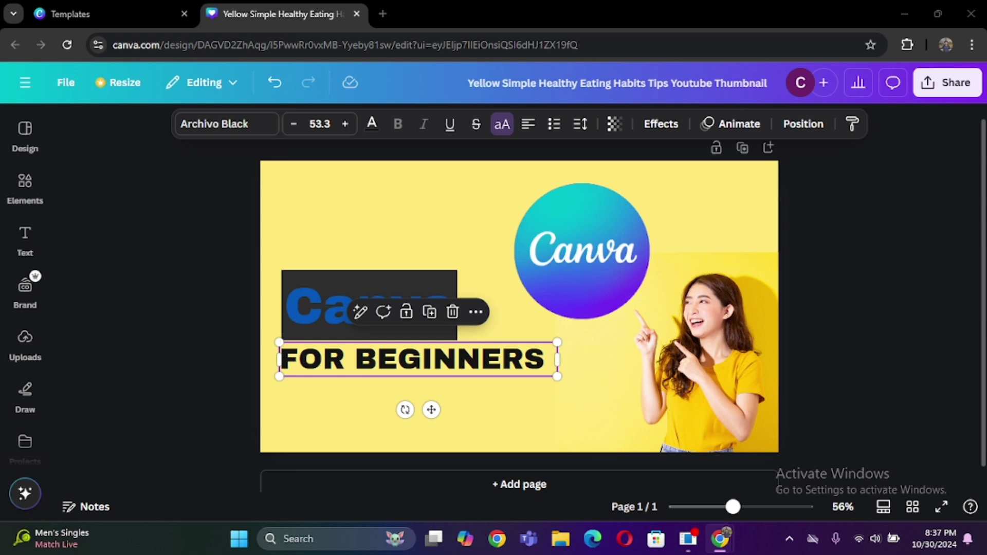
# - Nudge the logo circle and raise the Canva heading to the top-left
pyautogui.click(877, 225)
pyautogui.moveTo(556, 275); pyautogui.dragTo(562, 282)
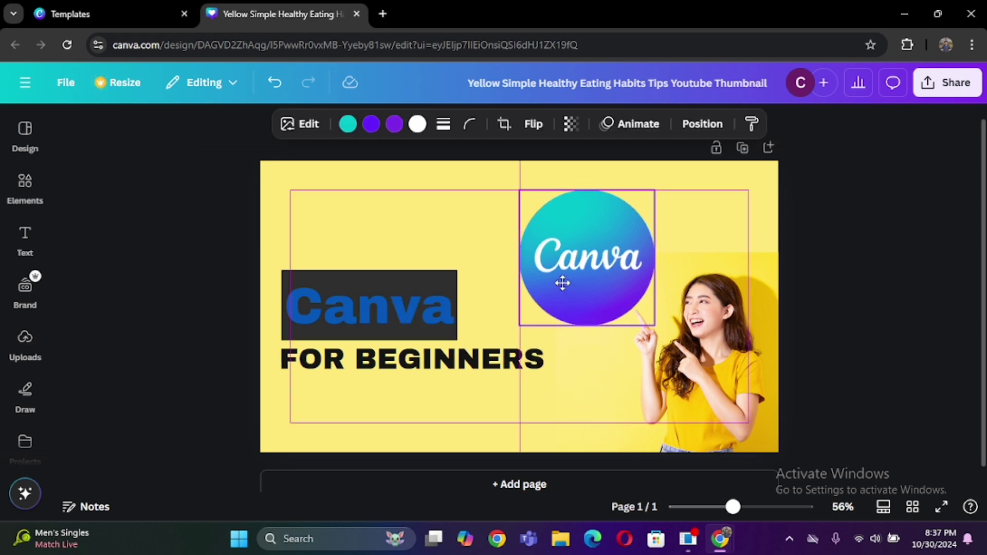
pyautogui.click(373, 443)
pyautogui.click(376, 300)
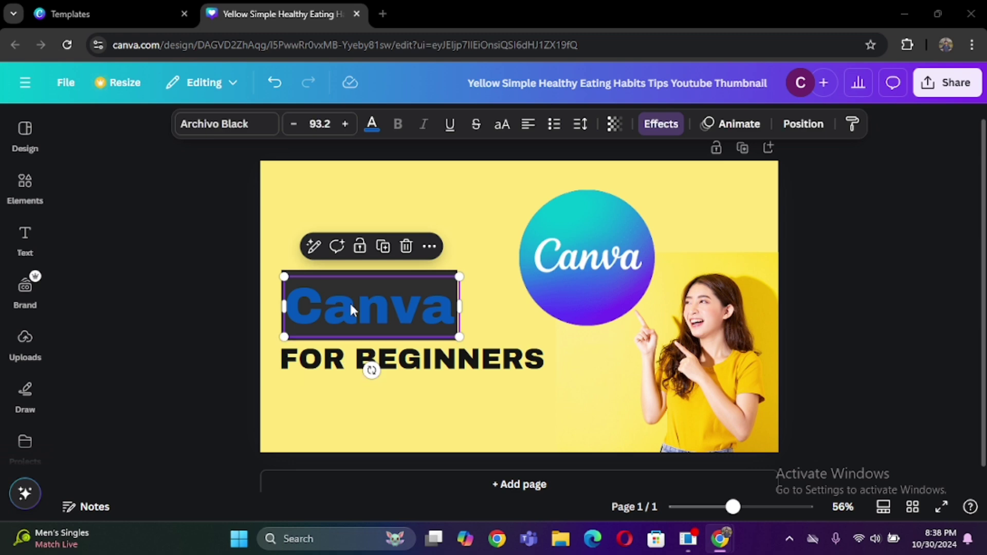
pyautogui.moveTo(351, 309); pyautogui.dragTo(356, 226)
# - Replace FOR BEGINNERS with 'HOW TO USE CANVA'
pyautogui.doubleClick(361, 358)
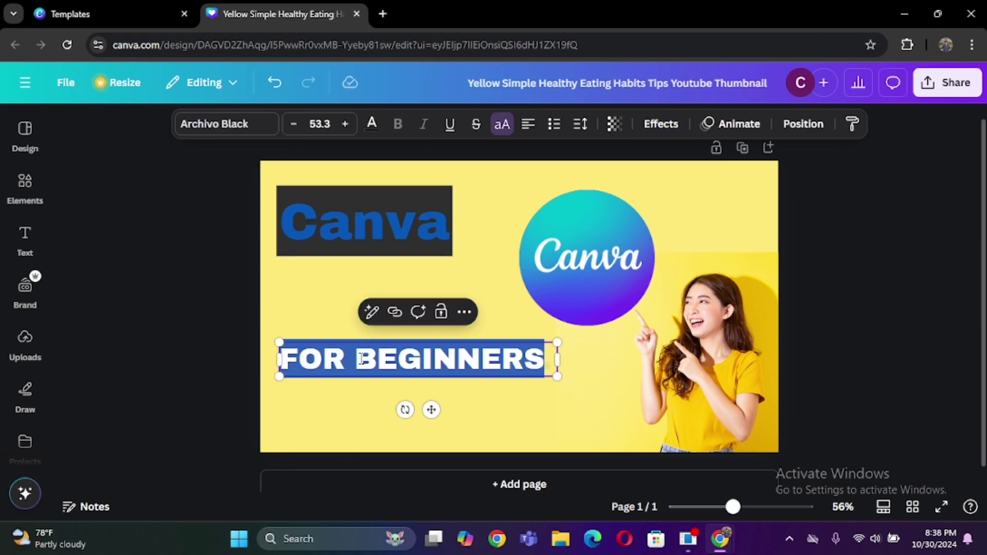
pyautogui.write('HOW T')
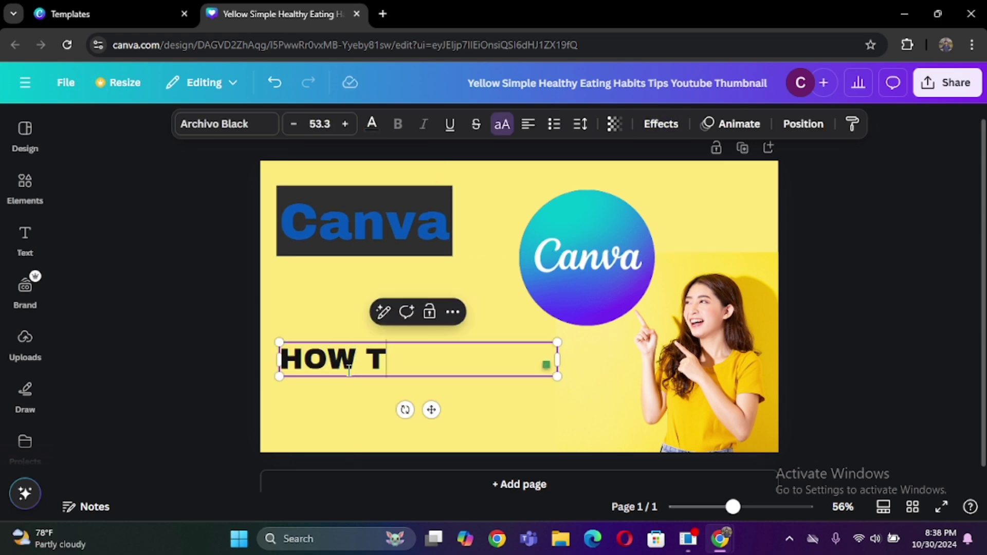
pyautogui.write('O USE CANVA')
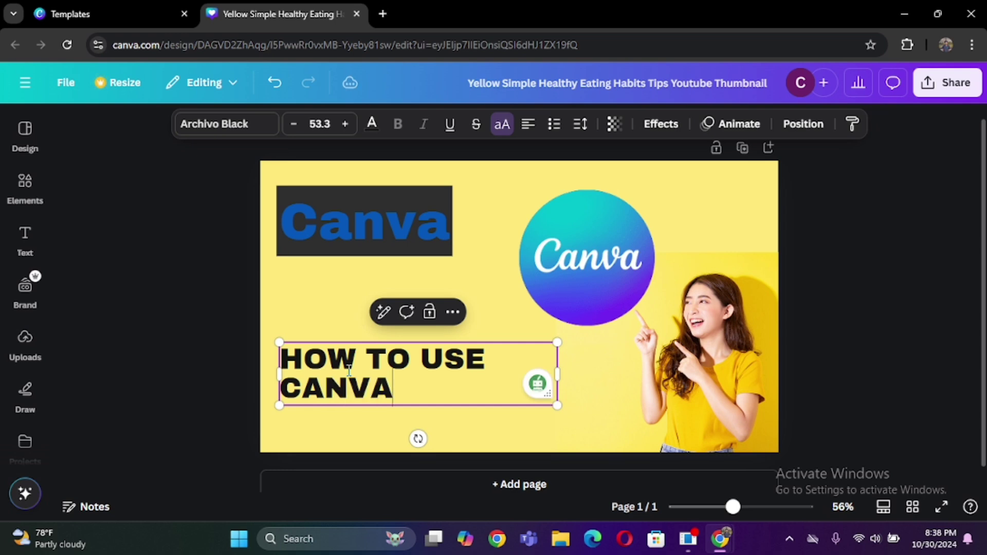
pyautogui.click(24, 237)
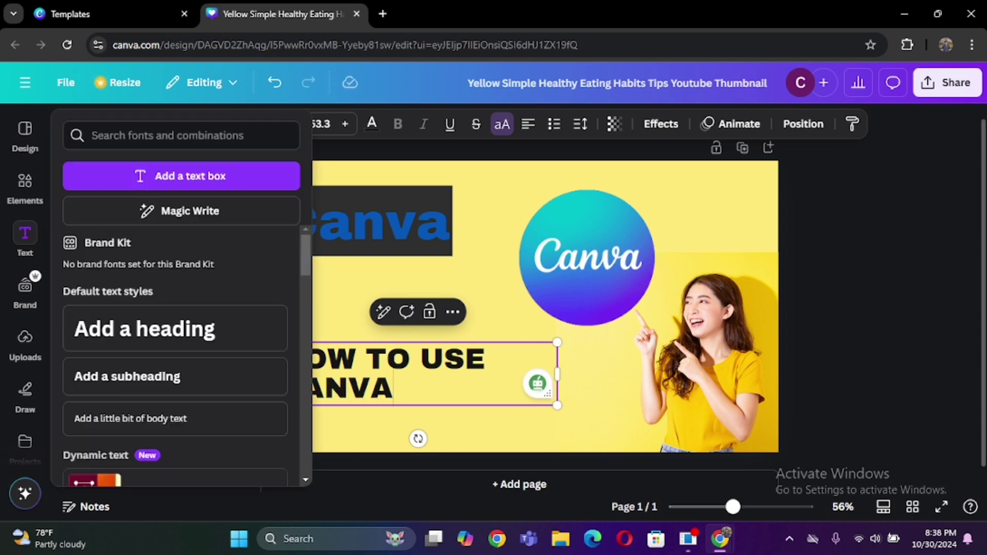
# - Lower the Canva heading and subtitle, move the logo circle left, and enlarge the woman photo
pyautogui.click(25, 237)
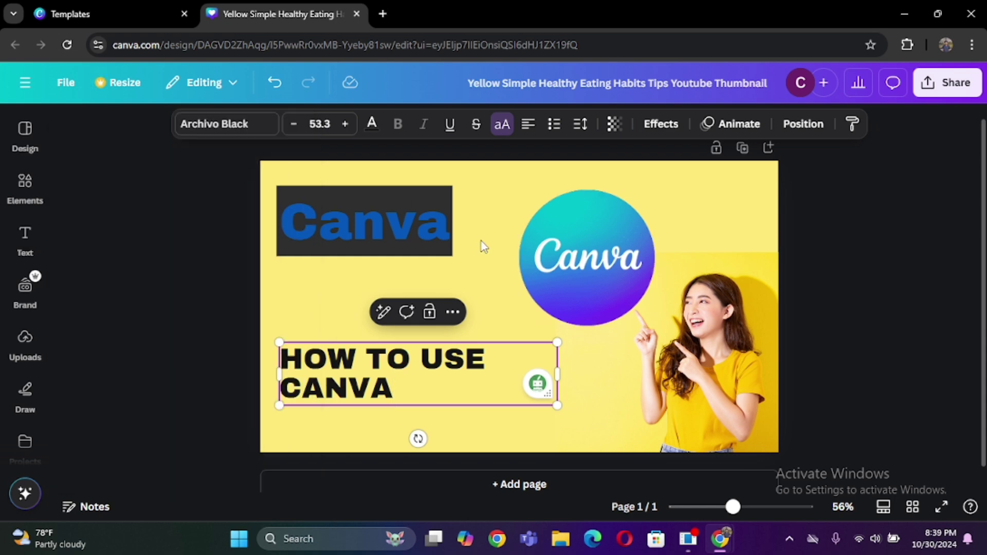
pyautogui.moveTo(360, 221); pyautogui.dragTo(343, 303)
pyautogui.moveTo(561, 279); pyautogui.dragTo(494, 250)
pyautogui.moveTo(557, 242); pyautogui.dragTo(457, 161)
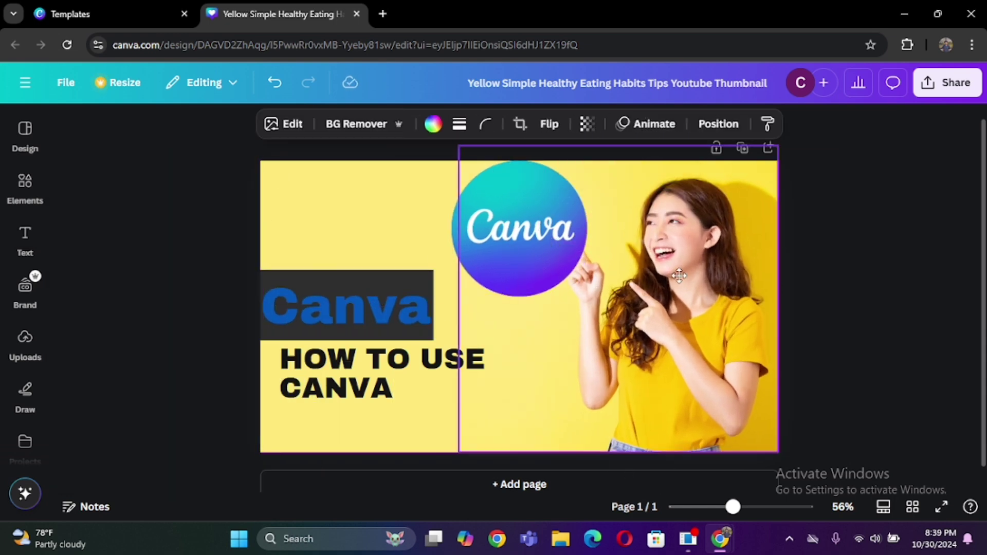
pyautogui.moveTo(519, 229); pyautogui.dragTo(488, 229)
pyautogui.click(327, 231)
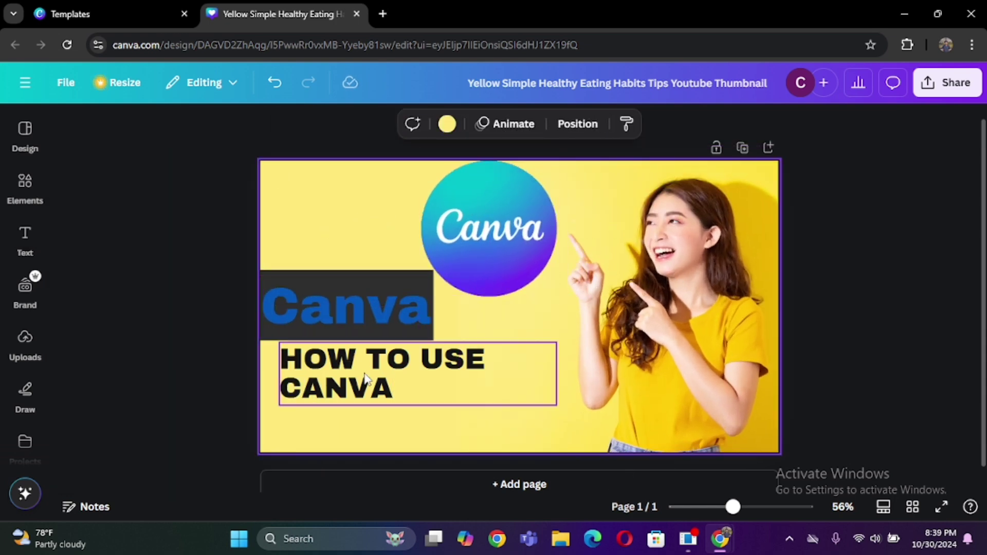
pyautogui.moveTo(355, 375); pyautogui.dragTo(355, 406)
pyautogui.moveTo(311, 307); pyautogui.dragTo(319, 326)
# - Retype the subtitle as 'TUTORIAL FOR BEGINNERS', dropping the trailing 2025
pyautogui.click(358, 415)
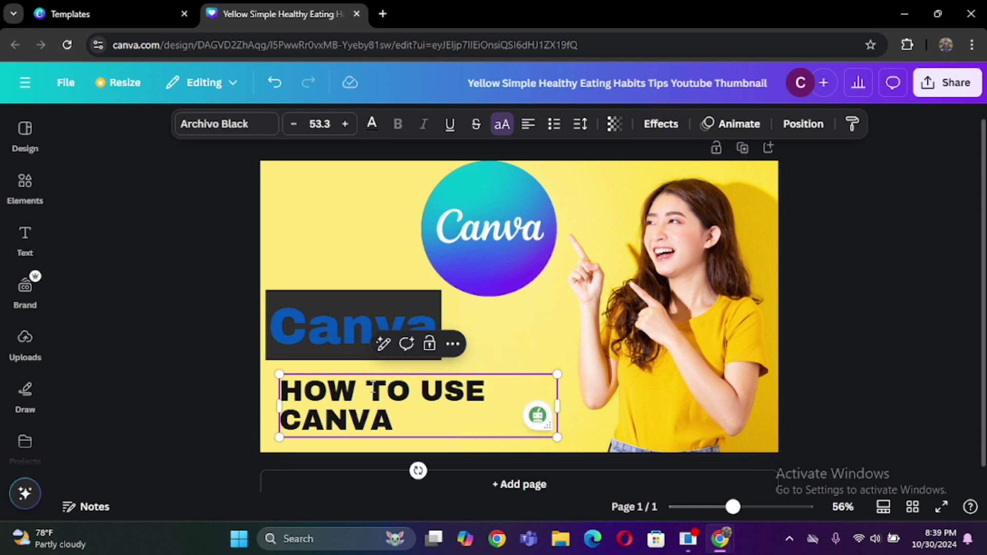
pyautogui.doubleClick(358, 415)
pyautogui.press('BackSpace')
pyautogui.hotkey('ctrl', 'a')
pyautogui.write('FOR ')
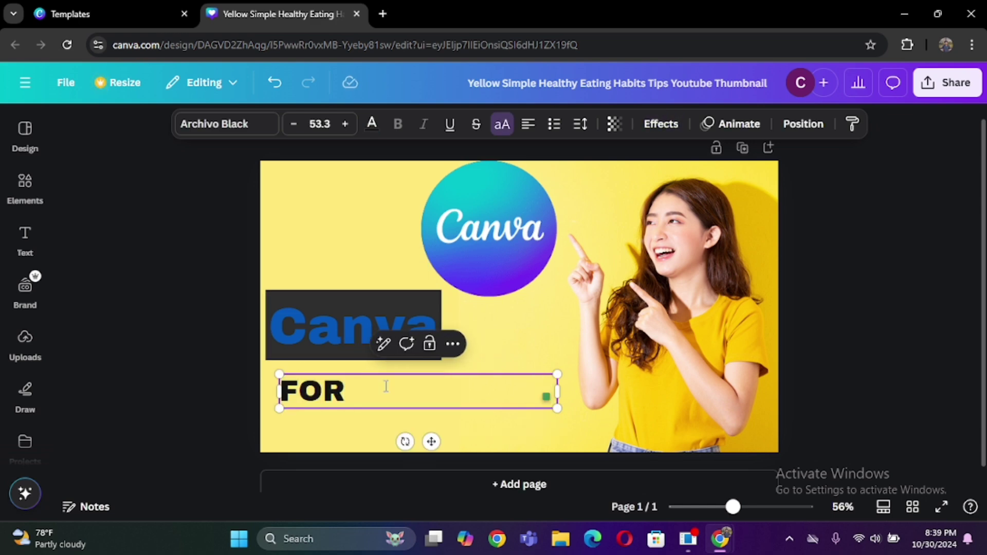
pyautogui.write('B')
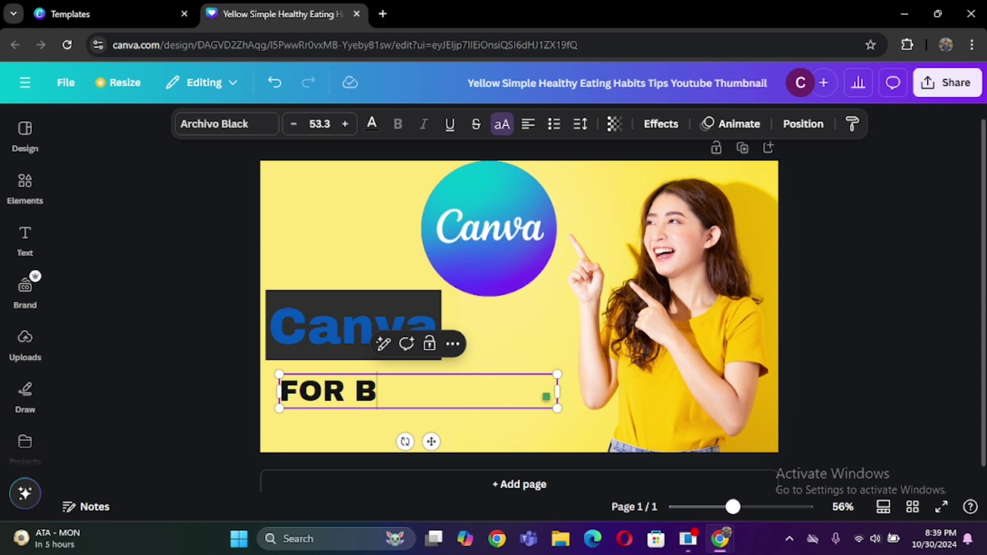
pyautogui.write('TUTO')
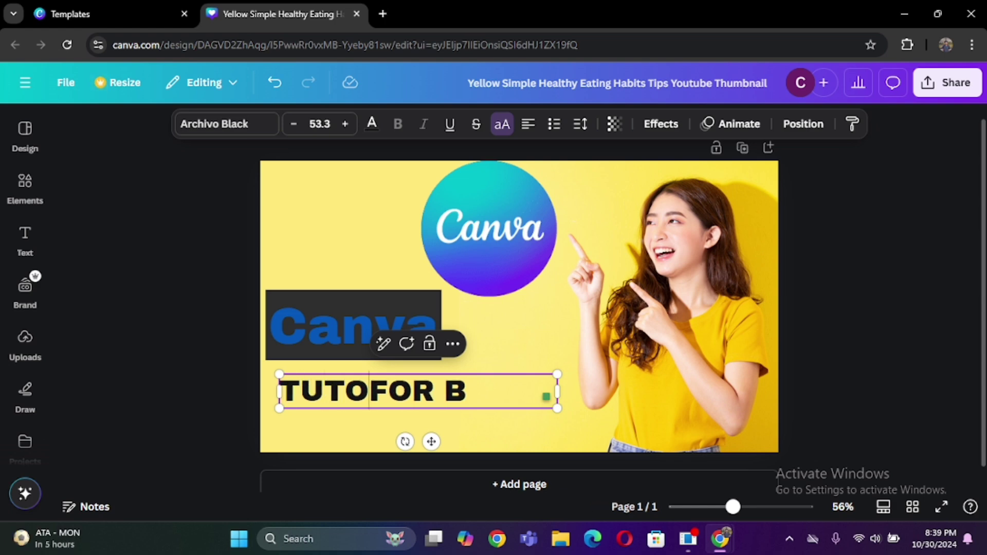
pyautogui.write('RIAL')
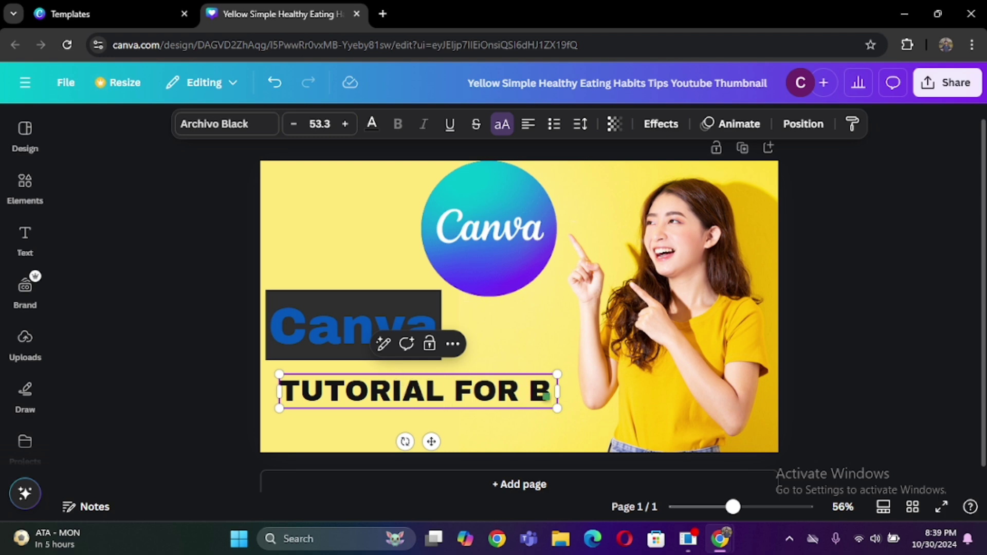
pyautogui.write('E')
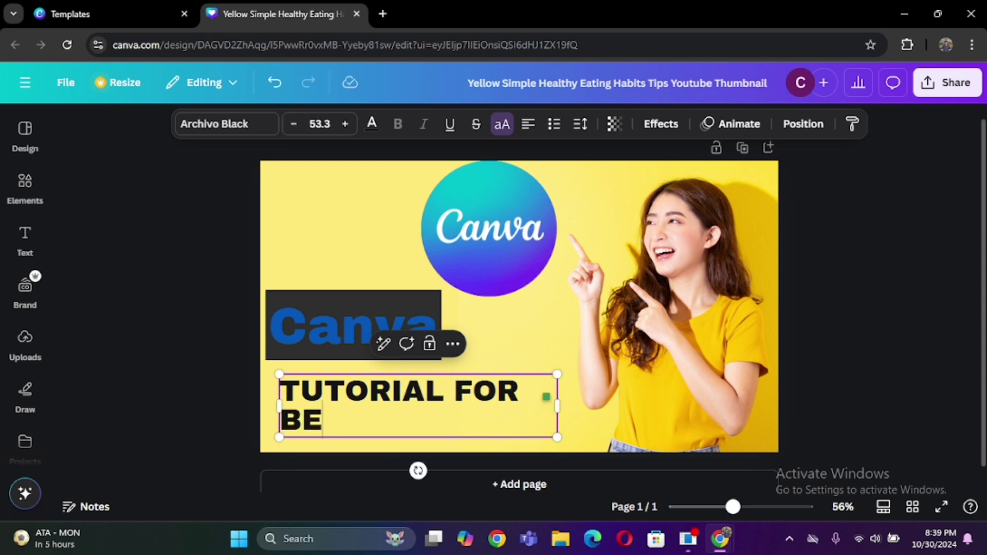
pyautogui.write('GINNERS 2')
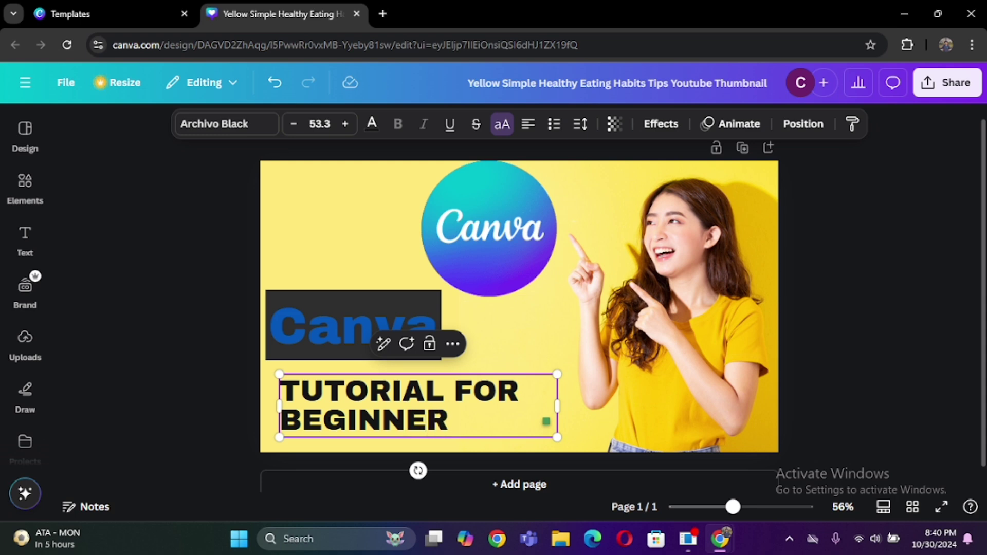
pyautogui.write('02')
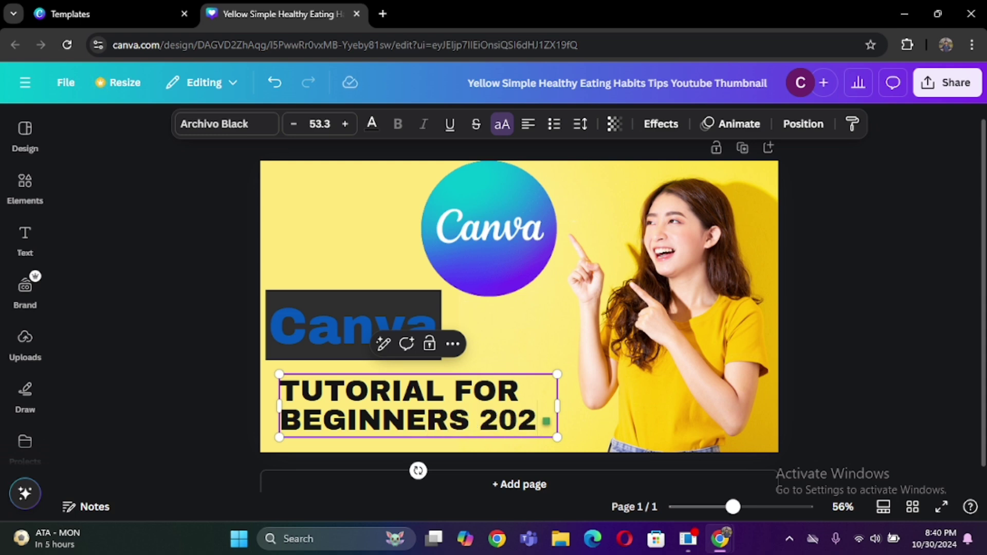
pyautogui.write('5')
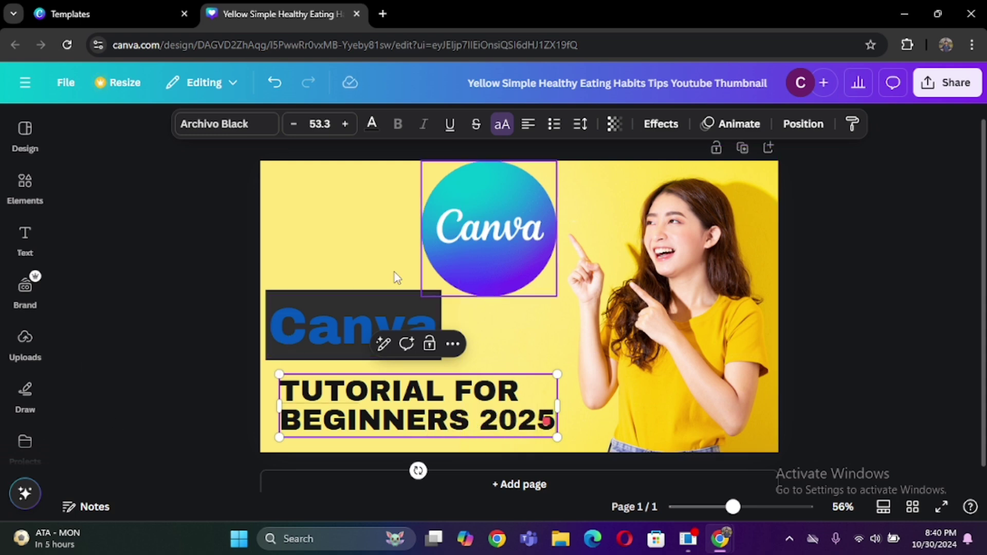
pyautogui.press('BackSpace')
pyautogui.press('BackSpace')
pyautogui.press('BackSpace')
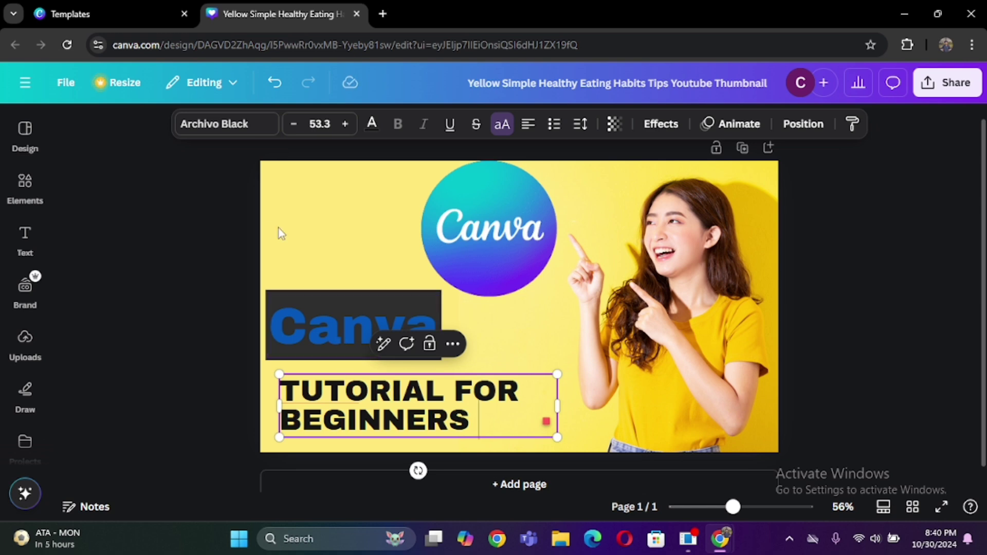
# - Nudge the Canva heading slightly right and down above the subtitle
pyautogui.click(324, 308)
pyautogui.moveTo(321, 302); pyautogui.dragTo(339, 319)
pyautogui.click(339, 396)
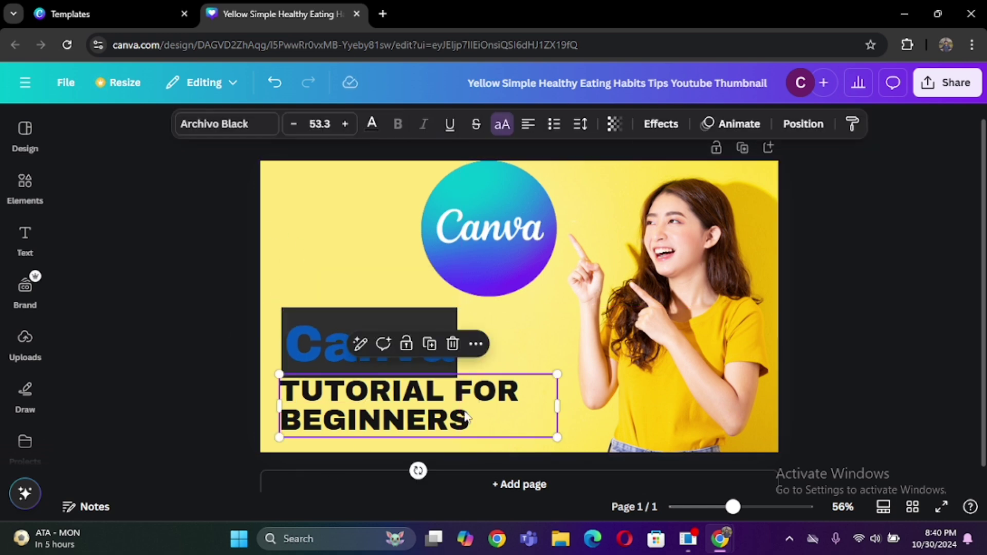
pyautogui.click(206, 282)
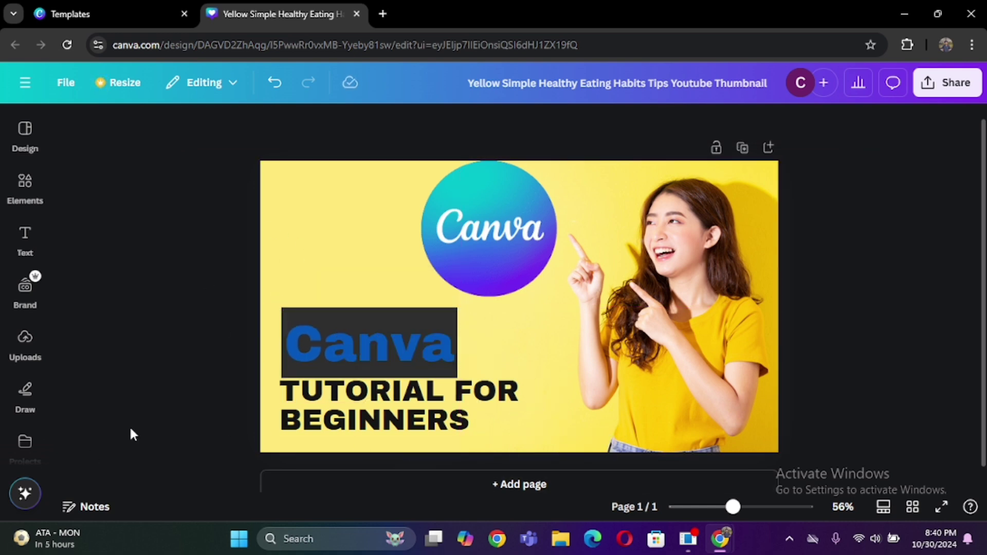
# - Shift the Canva heading and subtitle up-left and move the logo circle slightly right
pyautogui.click(476, 253)
pyautogui.moveTo(347, 339); pyautogui.dragTo(332, 323)
pyautogui.moveTo(331, 423); pyautogui.dragTo(319, 408)
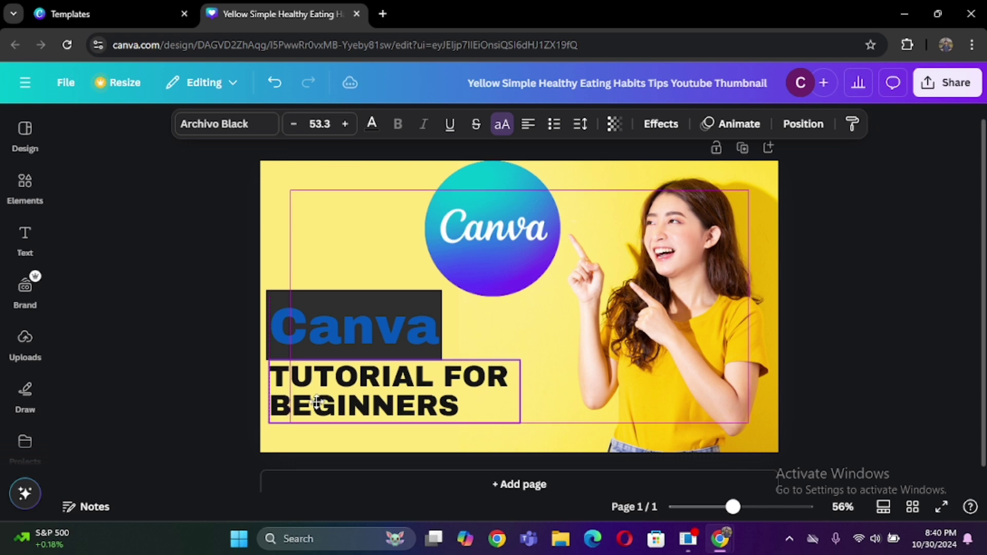
pyautogui.click(560, 418)
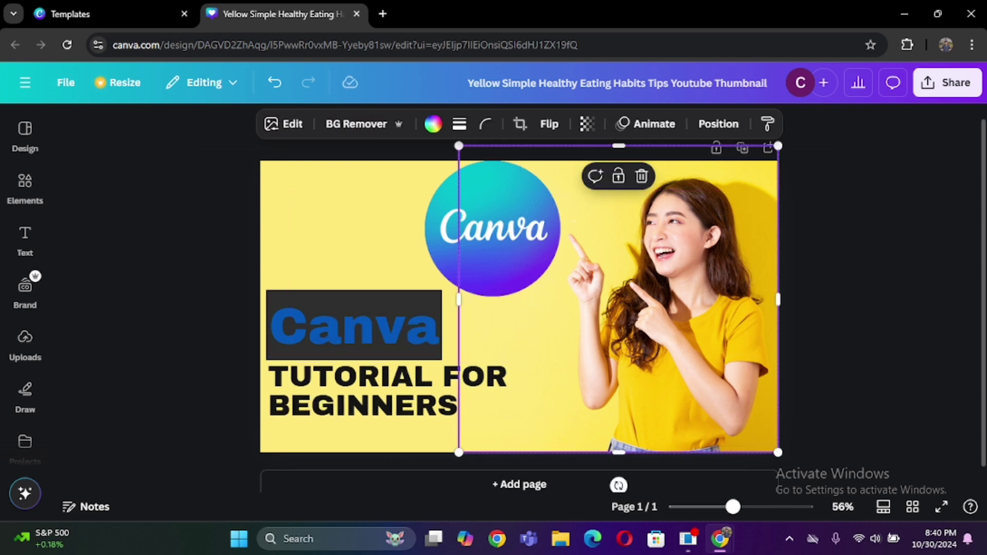
pyautogui.moveTo(463, 217)
pyautogui.mouseDown()
pyautogui.moveTo(482, 214)
pyautogui.moveTo(453, 230)
pyautogui.mouseUp()
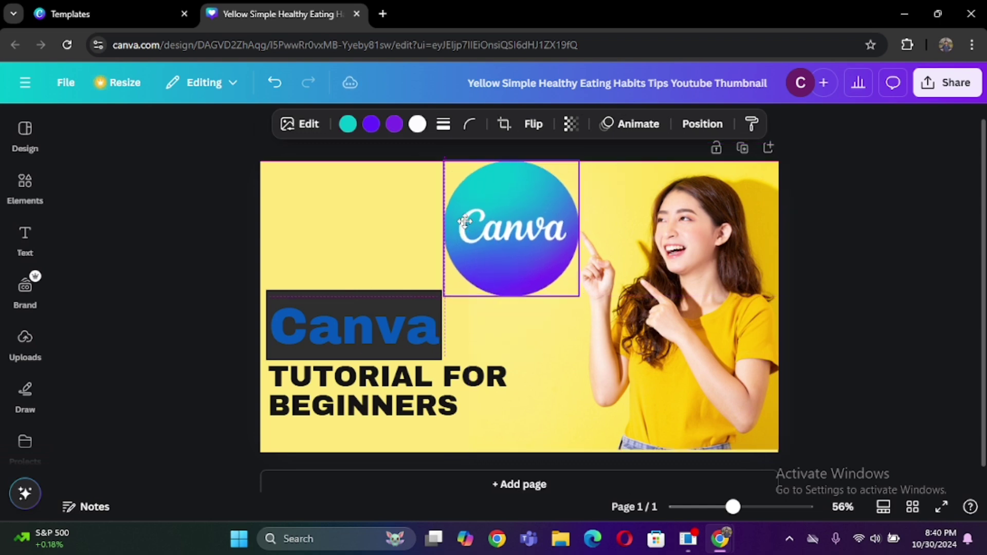
# - Shrink the Canva heading, raise it, and stack TUTORIAL FOR BEGINNERS directly beneath
pyautogui.click(357, 236)
pyautogui.click(401, 329)
pyautogui.moveTo(441, 358)
pyautogui.mouseDown()
pyautogui.moveTo(396, 340)
pyautogui.moveTo(358, 276)
pyautogui.mouseUp()
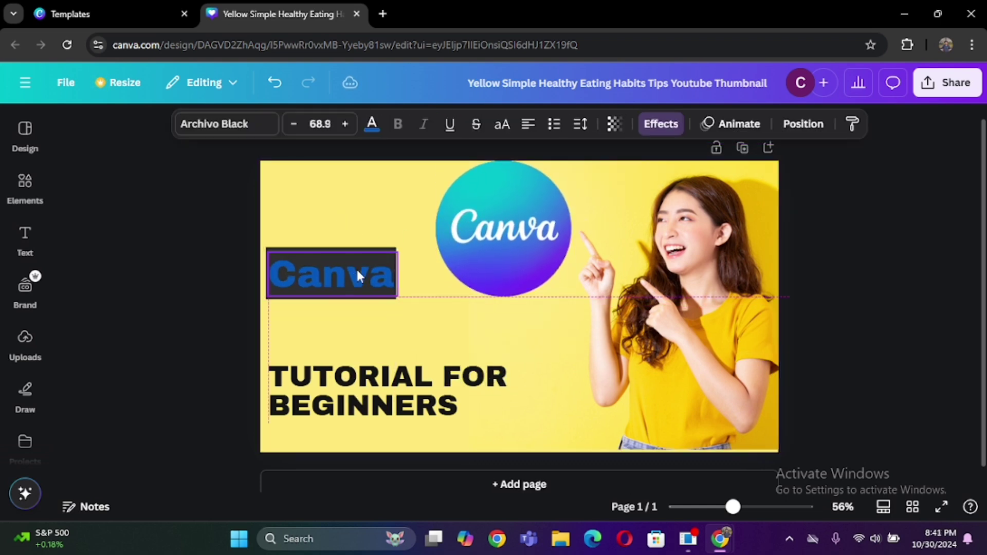
pyautogui.moveTo(386, 395); pyautogui.dragTo(386, 340)
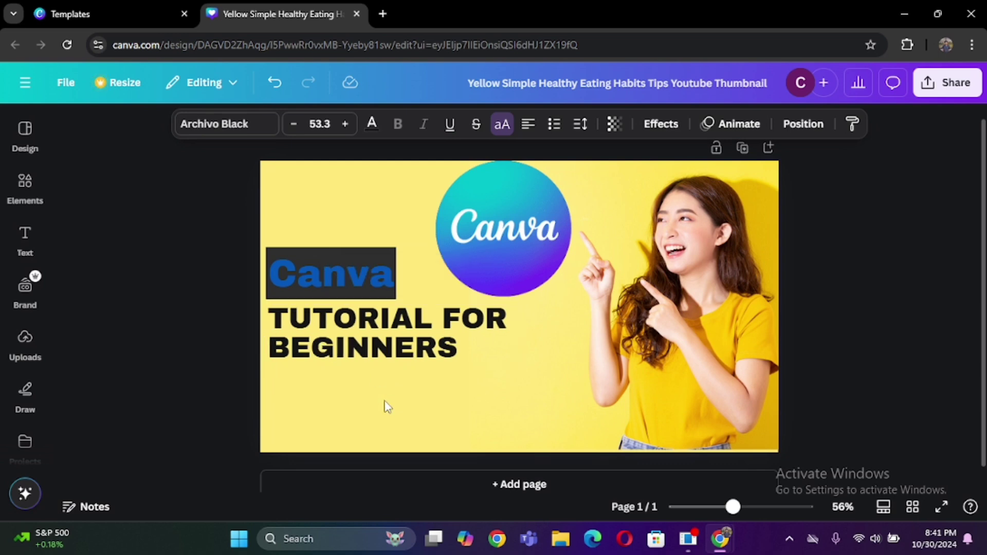
# - Add the OUT LINE text combination, retype it as '#1', and shrink it
pyautogui.click(25, 239)
pyautogui.scroll(-5, 195, 403)
pyautogui.scroll(-3, 195, 402)
pyautogui.scroll(-3, 194, 403)
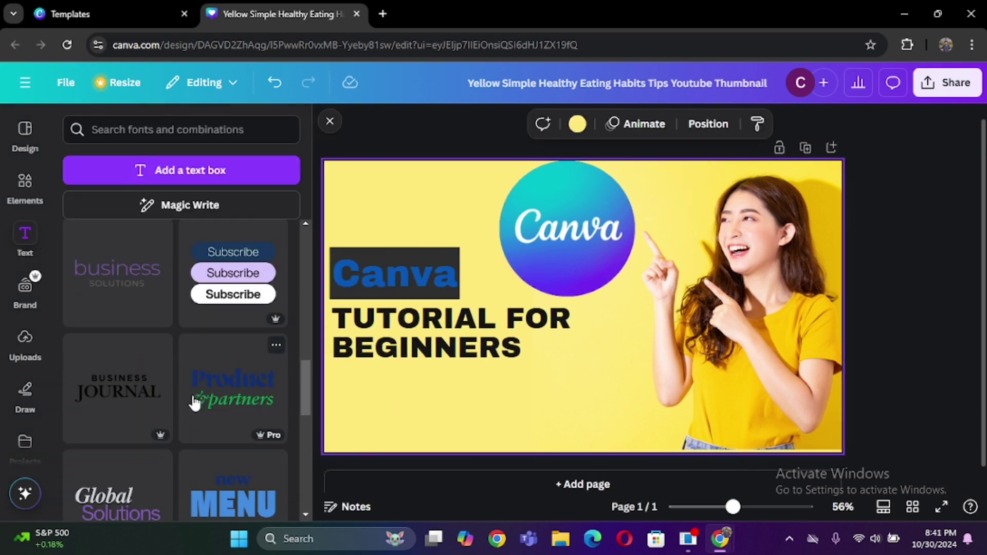
pyautogui.scroll(-3, 195, 403)
pyautogui.scroll(-2, 194, 401)
pyautogui.scroll(-2, 183, 391)
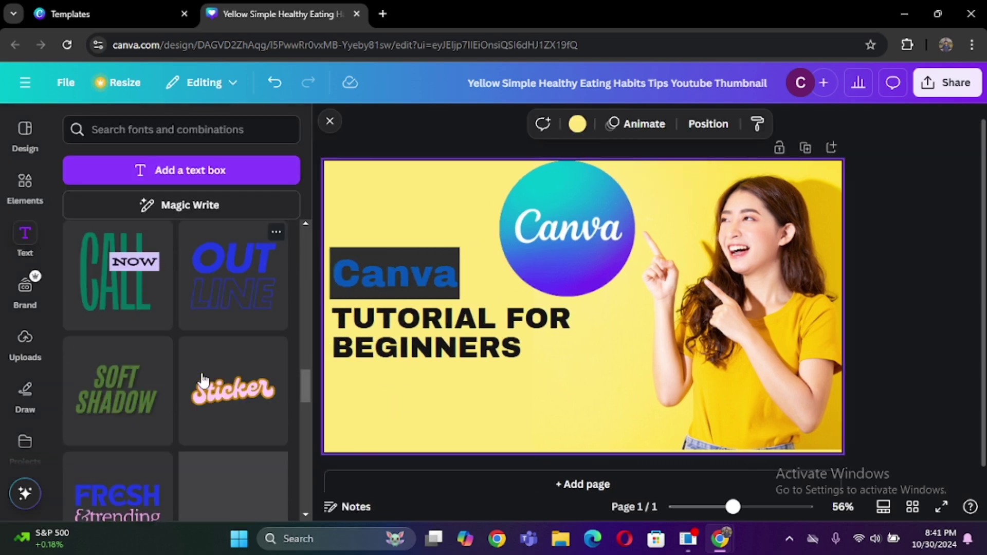
pyautogui.click(216, 291)
pyautogui.moveTo(569, 315); pyautogui.dragTo(518, 386)
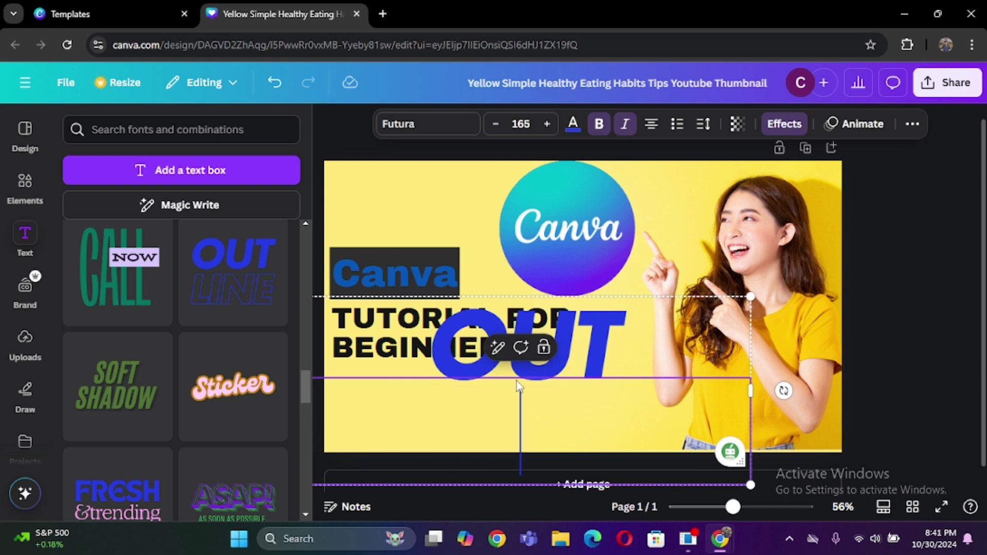
pyautogui.doubleClick(511, 347)
pyautogui.write('#1')
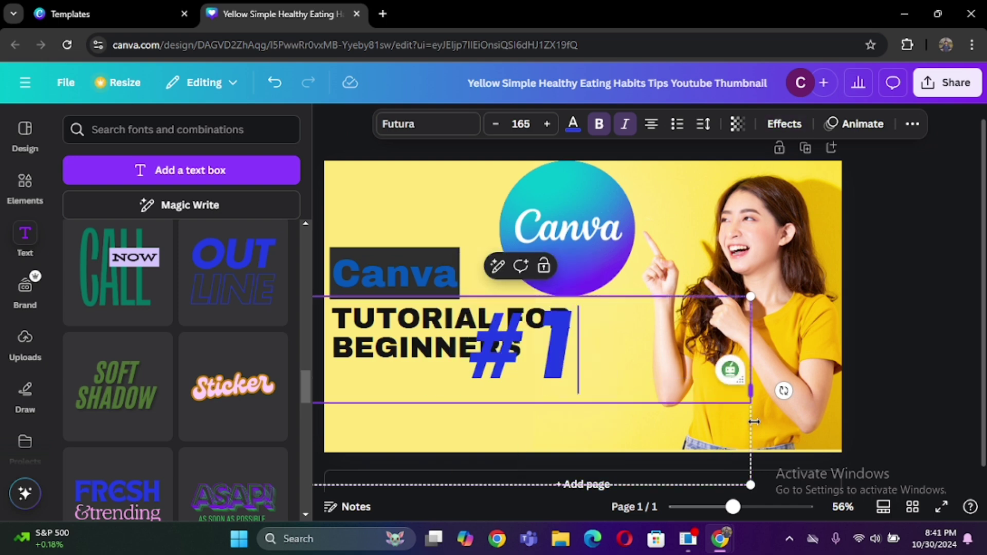
pyautogui.moveTo(753, 422); pyautogui.dragTo(560, 412)
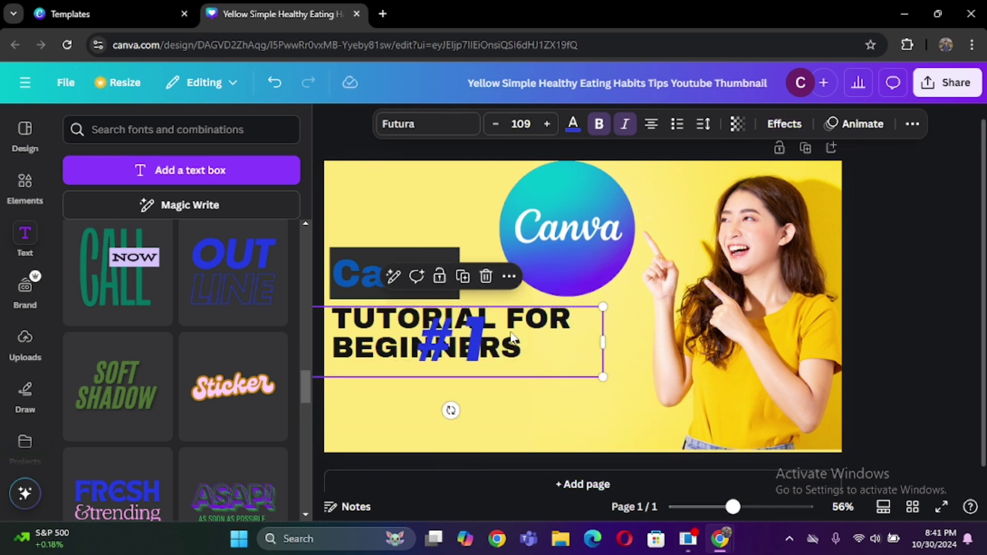
pyautogui.moveTo(603, 377); pyautogui.dragTo(521, 379)
# - Add the Sticker text style as '#1' and place it small in the top-left corner
pyautogui.click(265, 409)
pyautogui.moveTo(509, 288); pyautogui.dragTo(510, 411)
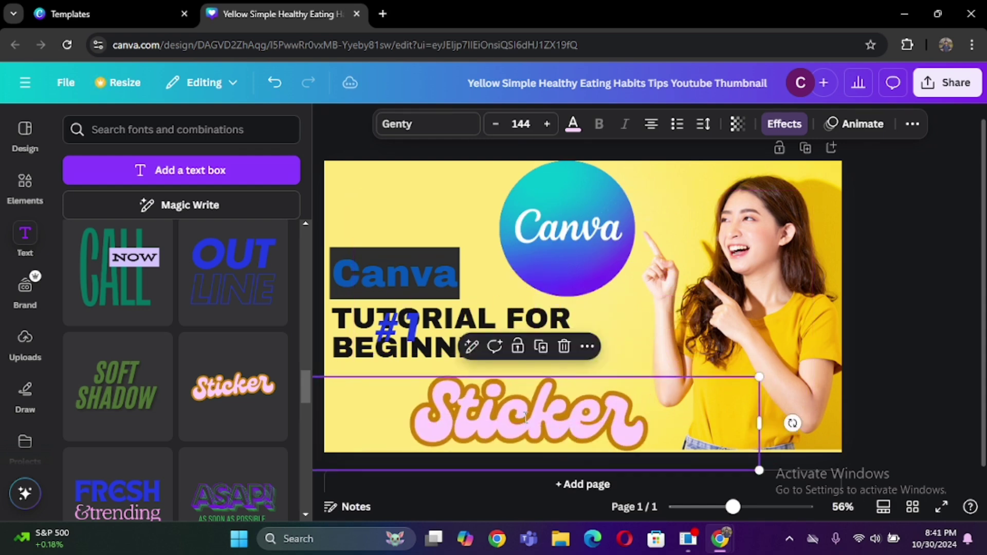
pyautogui.doubleClick(510, 413)
pyautogui.write('#1')
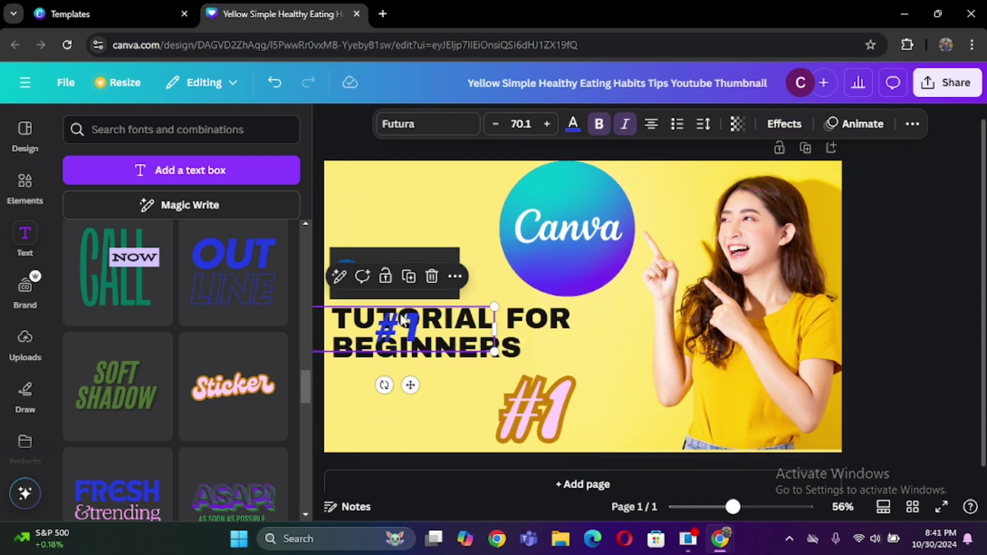
pyautogui.moveTo(429, 364); pyautogui.dragTo(418, 205)
pyautogui.click(330, 121)
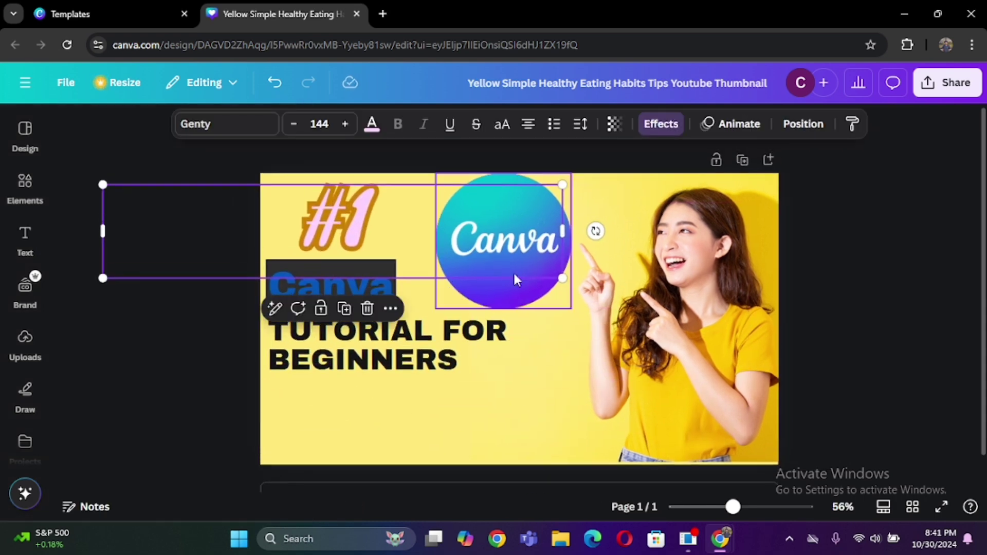
pyautogui.moveTo(185, 240); pyautogui.dragTo(319, 230)
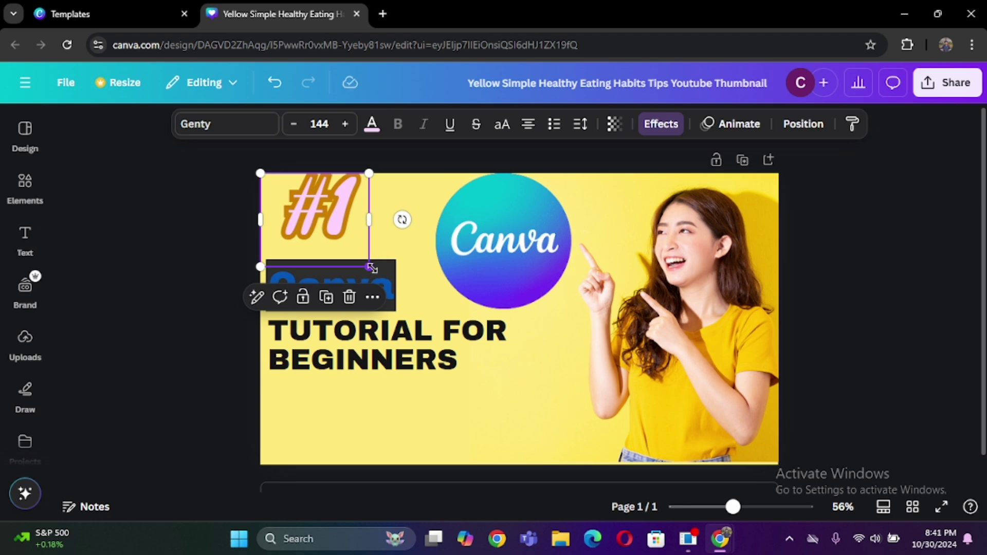
pyautogui.moveTo(372, 268); pyautogui.dragTo(329, 230)
# - Colour the #1 sticker red and look through its effect colour options
pyautogui.click(368, 124)
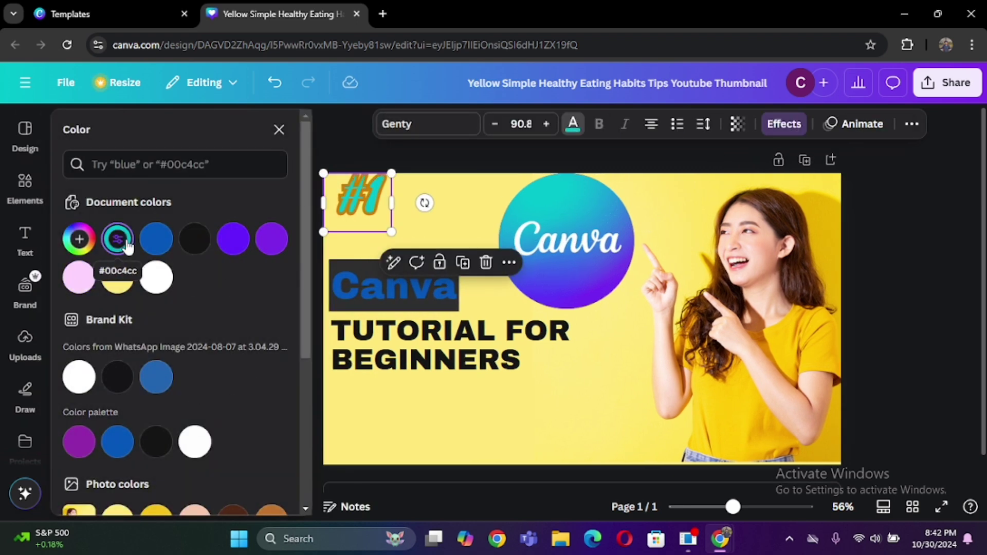
pyautogui.scroll(-5, 128, 247)
pyautogui.click(89, 409)
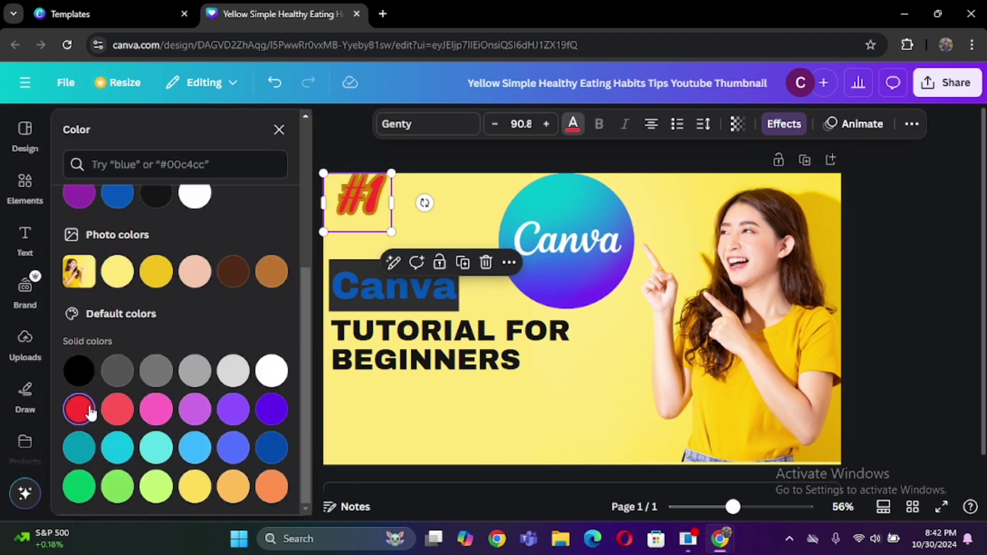
pyautogui.click(783, 123)
pyautogui.click(276, 434)
pyautogui.click(565, 385)
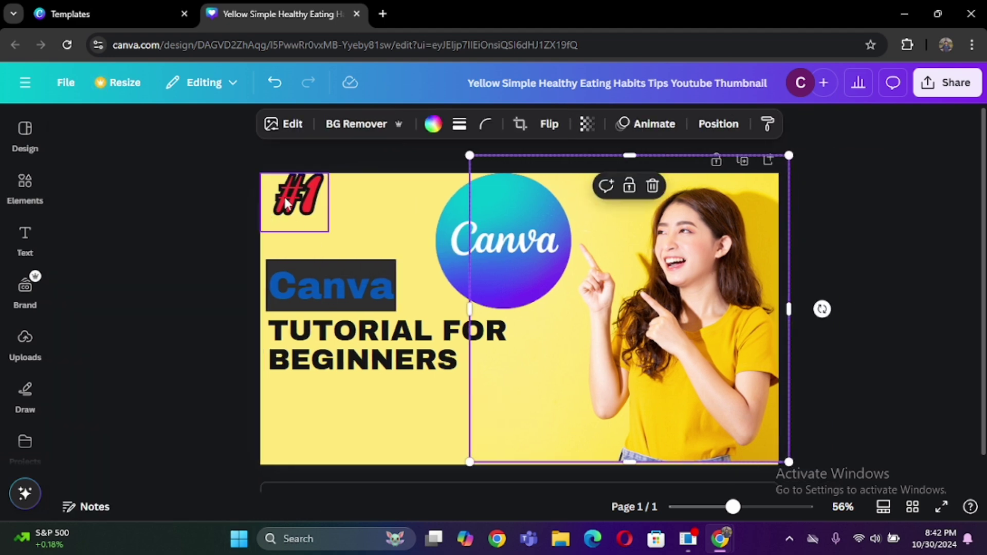
pyautogui.click(291, 197)
# - Keep the sticker in Genty font after trying Archivo Black, and change it to '#01'
pyautogui.click(220, 128)
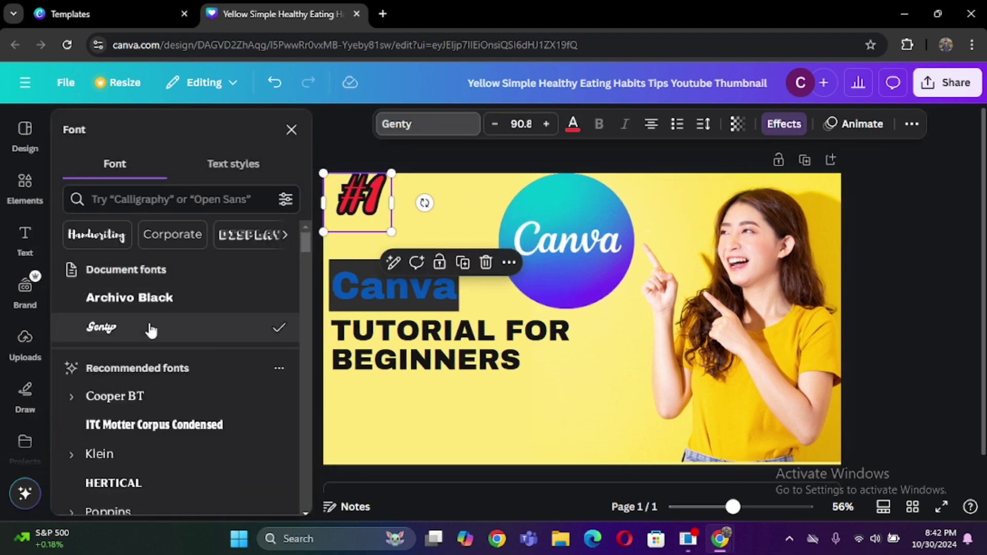
pyautogui.click(133, 298)
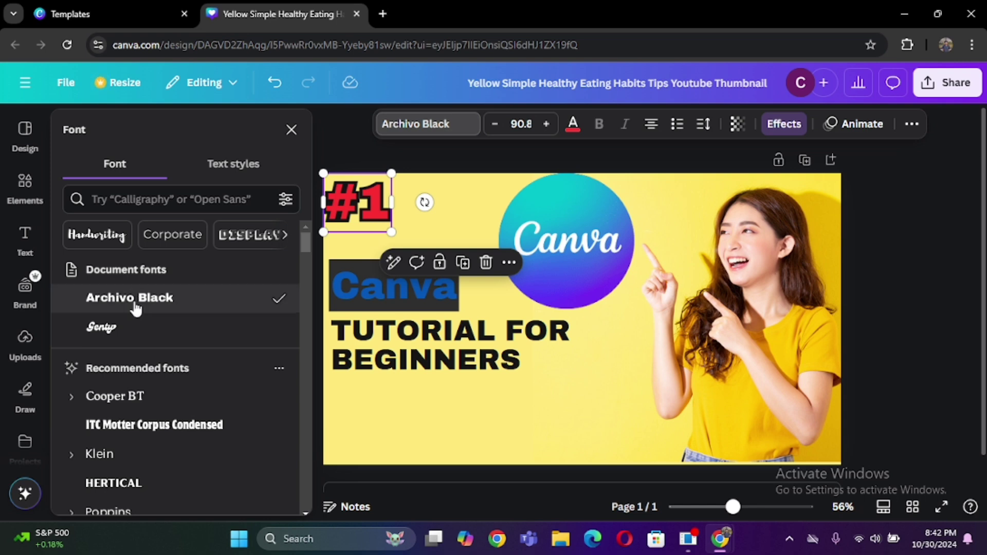
pyautogui.click(121, 327)
pyautogui.click(540, 288)
pyautogui.click(312, 186)
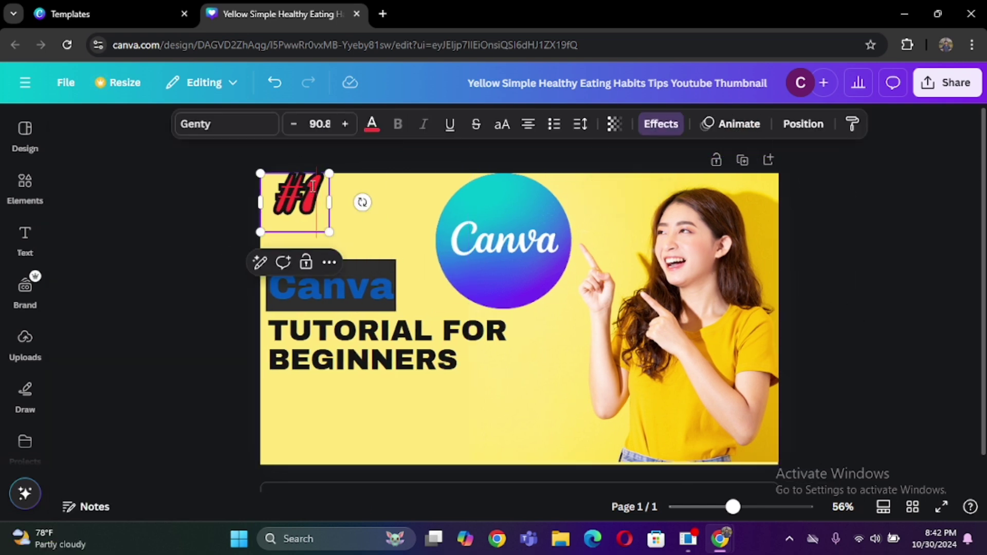
pyautogui.click(308, 189)
pyautogui.write('0')
pyautogui.press('Escape')
pyautogui.press('Escape')
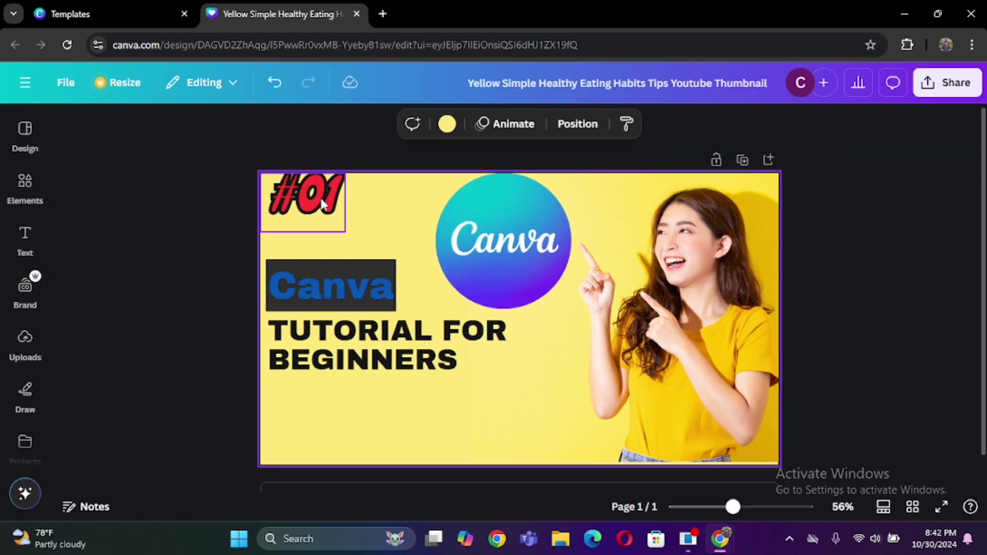
# - Move the Canva heading and subtitle lower, then nudge #01 down and enlarge it
pyautogui.click(322, 201)
pyautogui.click(389, 207)
pyautogui.moveTo(382, 349); pyautogui.dragTo(381, 390)
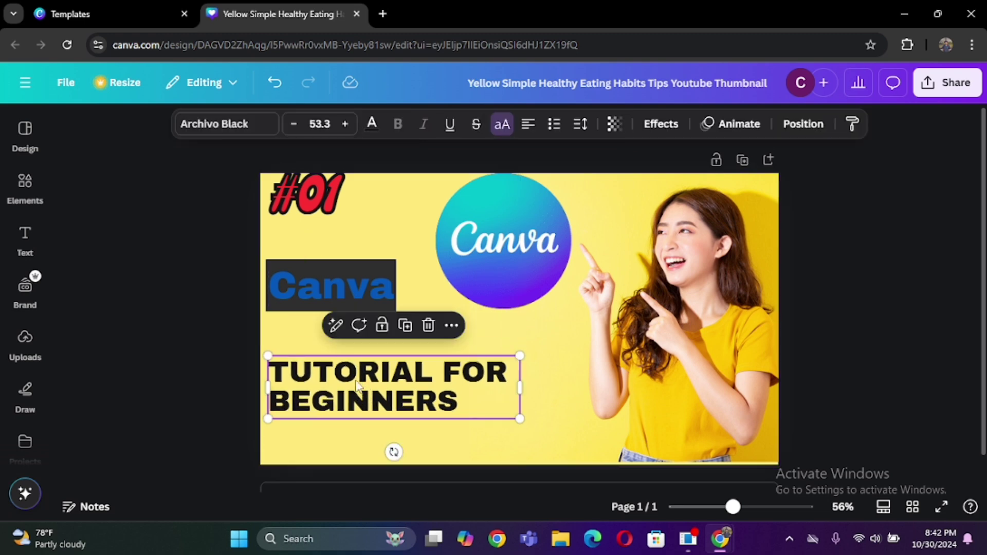
pyautogui.moveTo(302, 276); pyautogui.dragTo(302, 316)
pyautogui.press('Escape')
pyautogui.click(497, 440)
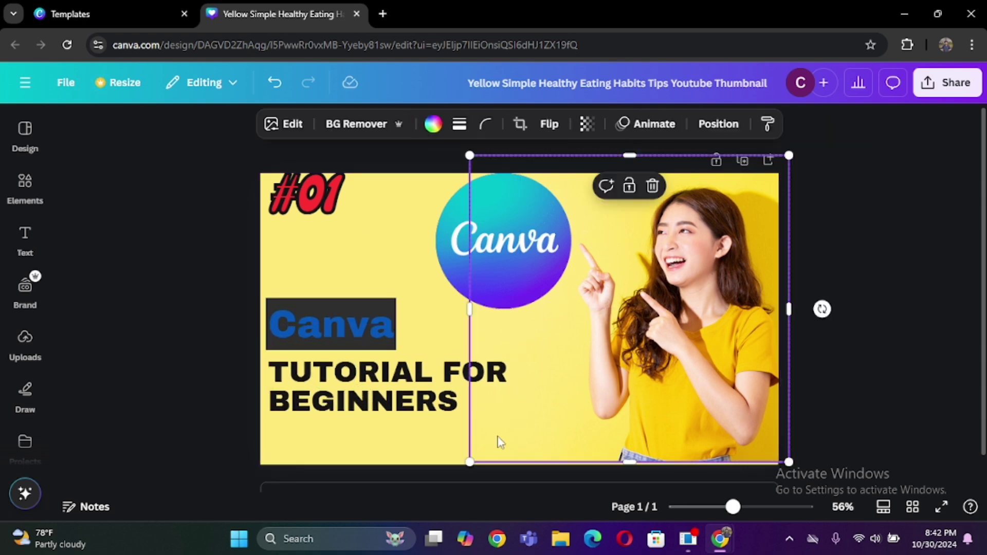
pyautogui.moveTo(305, 190); pyautogui.dragTo(305, 208)
pyautogui.moveTo(260, 248); pyautogui.dragTo(250, 260)
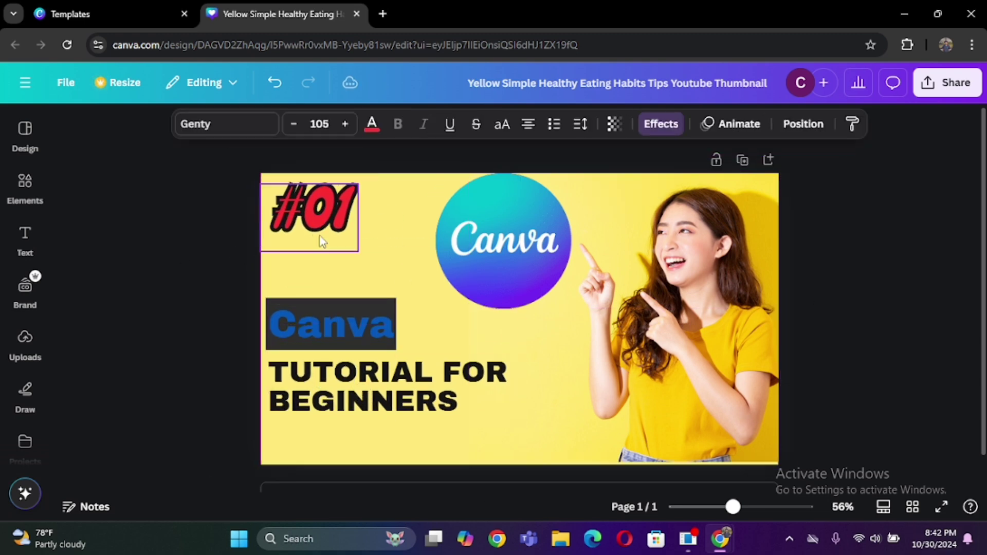
pyautogui.click(370, 277)
# - Add the 'best' text combination, retype it as '#01', and delete the old red #01
pyautogui.click(25, 237)
pyautogui.scroll(-3, 150, 315)
pyautogui.scroll(-3, 149, 316)
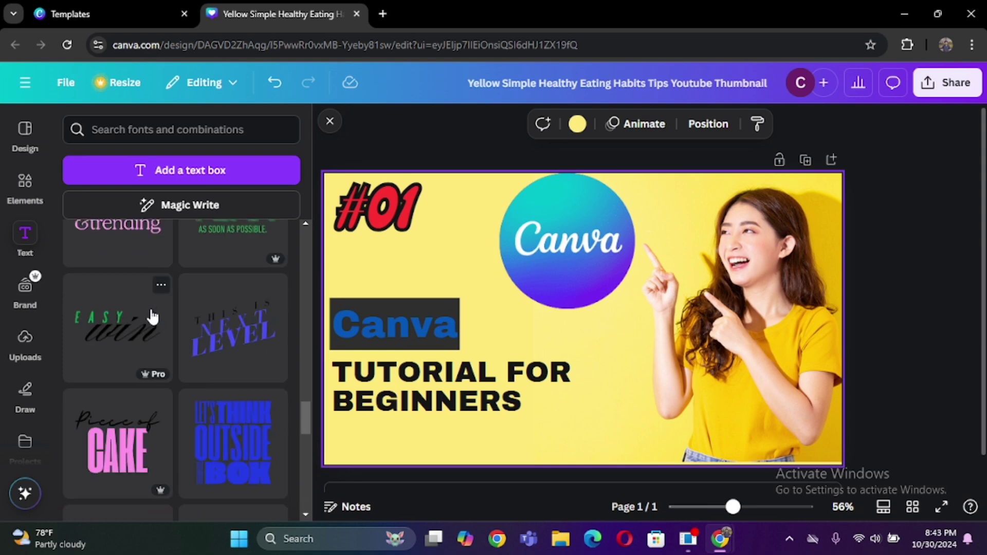
pyautogui.scroll(-5, 151, 308)
pyautogui.moveTo(118, 312); pyautogui.dragTo(589, 352)
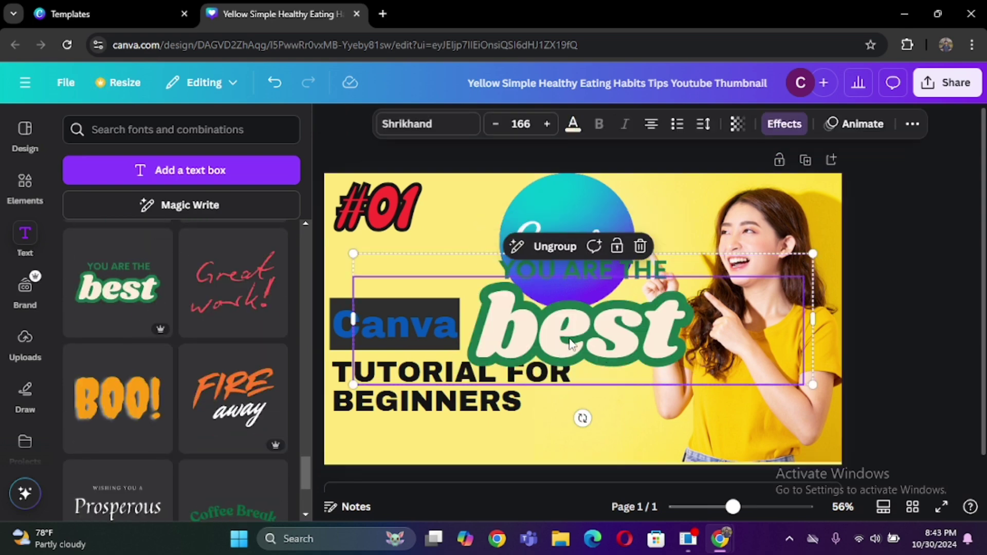
pyautogui.doubleClick(588, 352)
pyautogui.write('#')
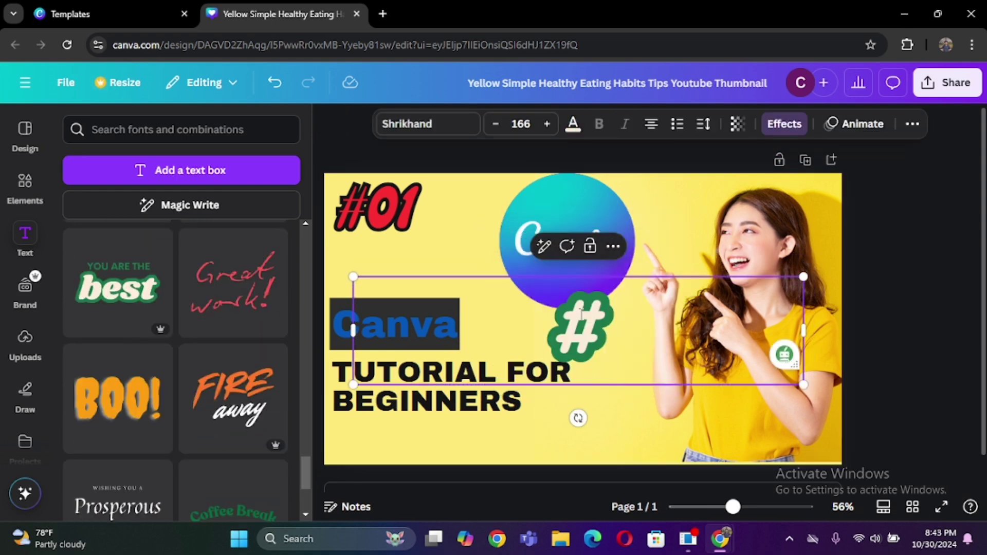
pyautogui.write('01')
pyautogui.click(419, 226)
pyautogui.press('Delete')
# - Place the new #01 in the top-left corner, shrink it, and colour it teal
pyautogui.moveTo(497, 309); pyautogui.dragTo(335, 206)
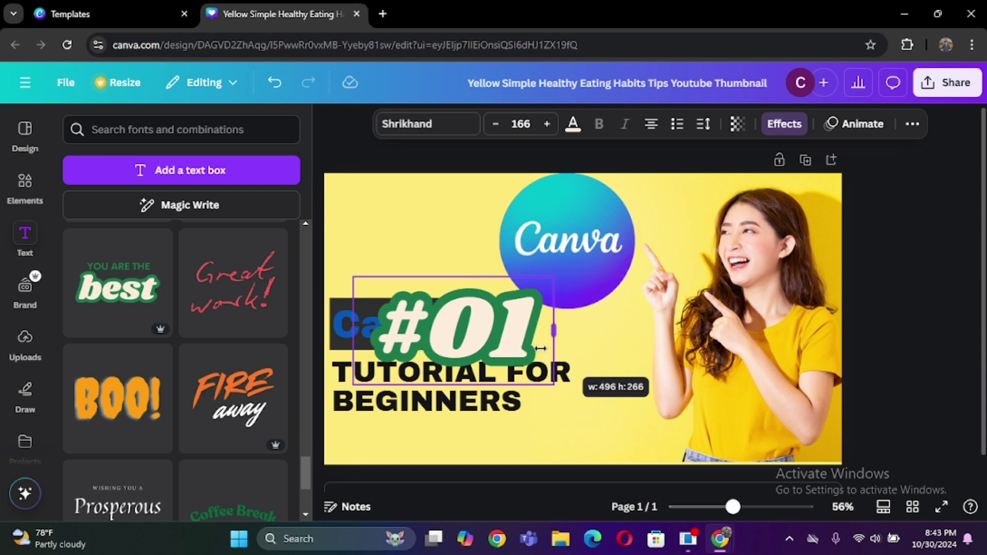
pyautogui.moveTo(499, 281); pyautogui.dragTo(414, 229)
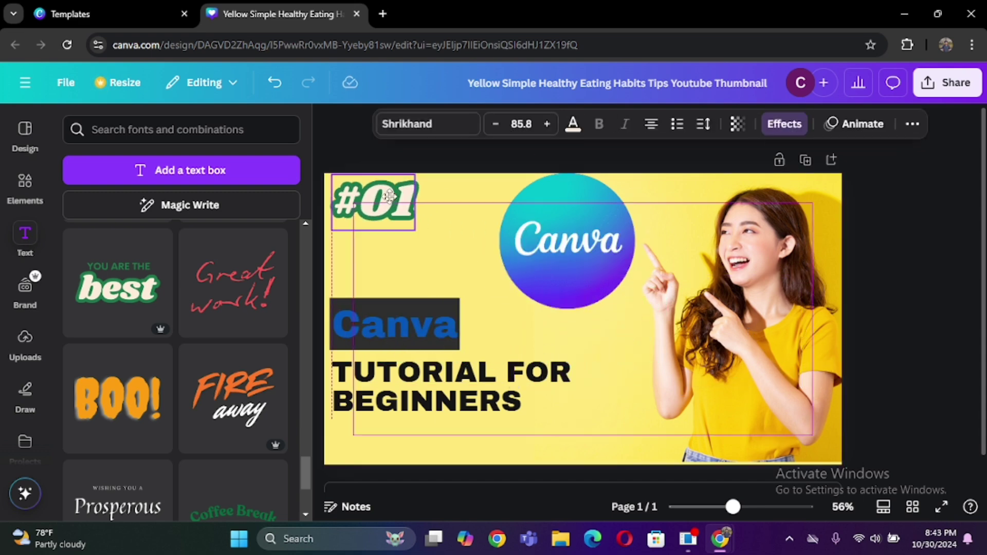
pyautogui.click(784, 124)
pyautogui.click(276, 434)
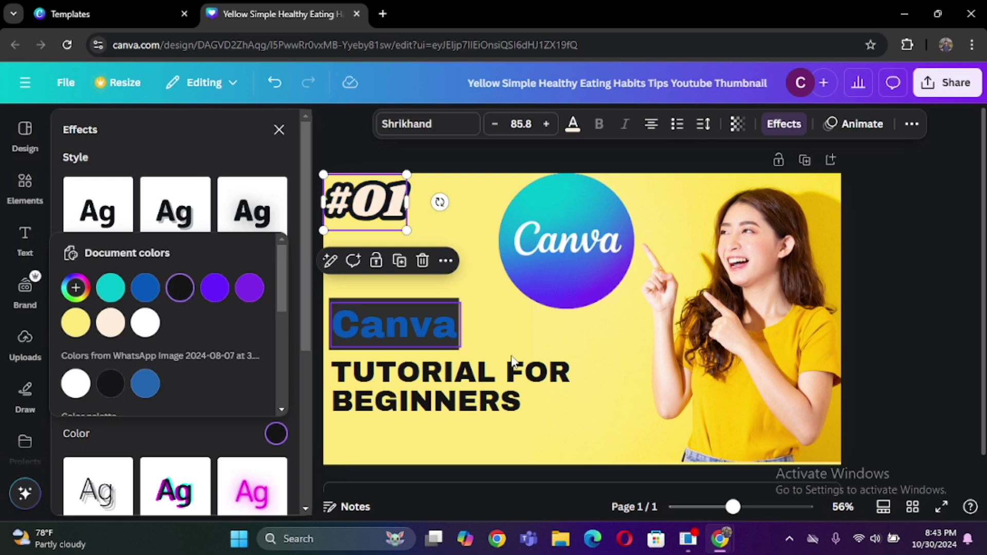
pyautogui.click(572, 124)
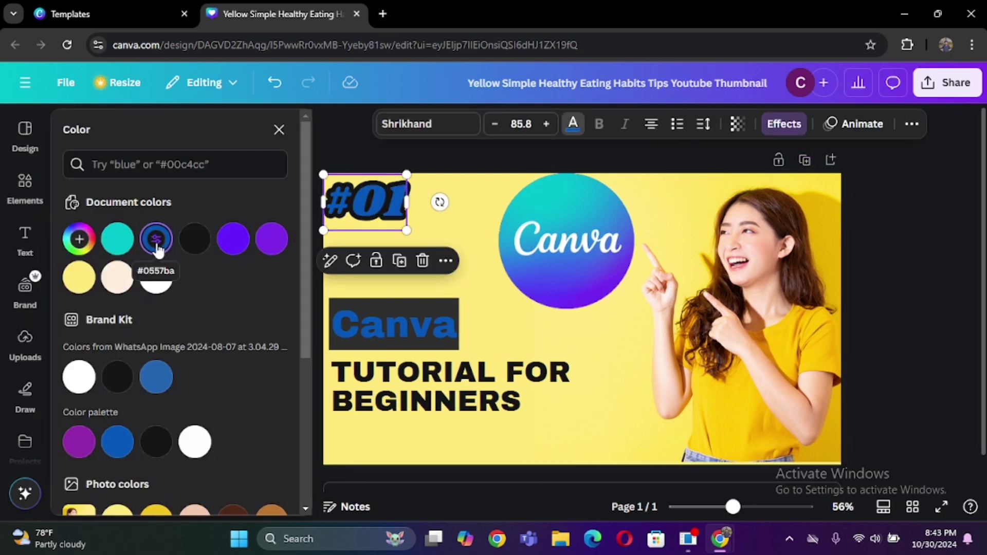
pyautogui.click(545, 411)
pyautogui.click(415, 286)
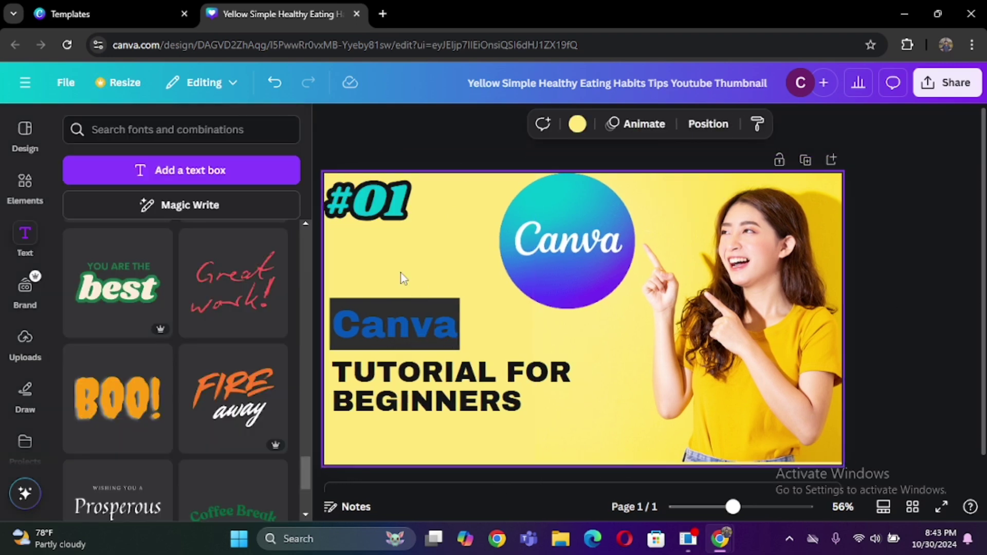
# - Enlarge the blue Canva heading by dragging its corner handle
pyautogui.click(330, 121)
pyautogui.moveTo(733, 507); pyautogui.dragTo(747, 507)
pyautogui.click(287, 339)
pyautogui.moveTo(331, 364); pyautogui.dragTo(371, 387)
pyautogui.scroll(-2, 427, 369)
# - Adjust the TUTORIAL FOR BEGINNERS box width, zoom out, and reopen the 'Canva logo' element results
pyautogui.click(422, 373)
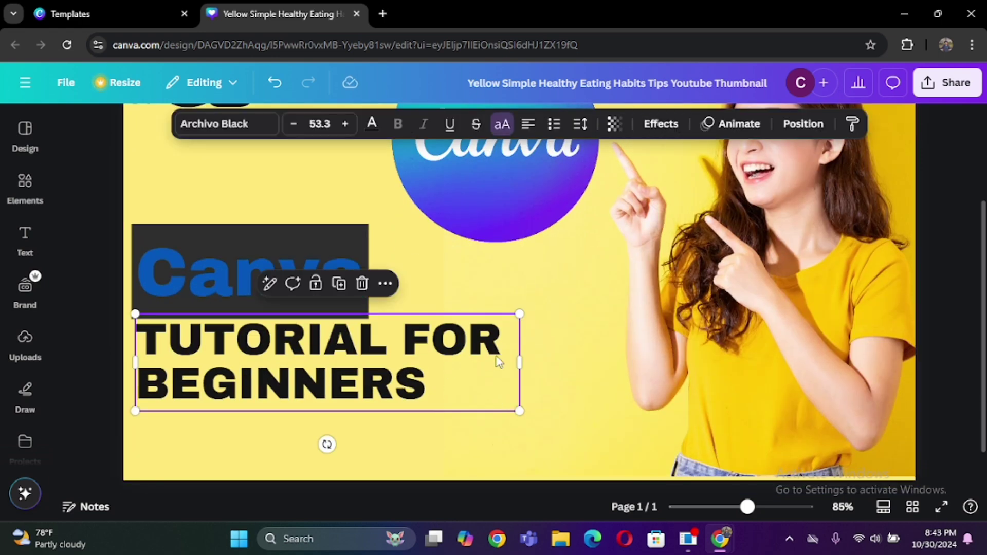
pyautogui.moveTo(519, 362); pyautogui.dragTo(511, 362)
pyautogui.click(642, 436)
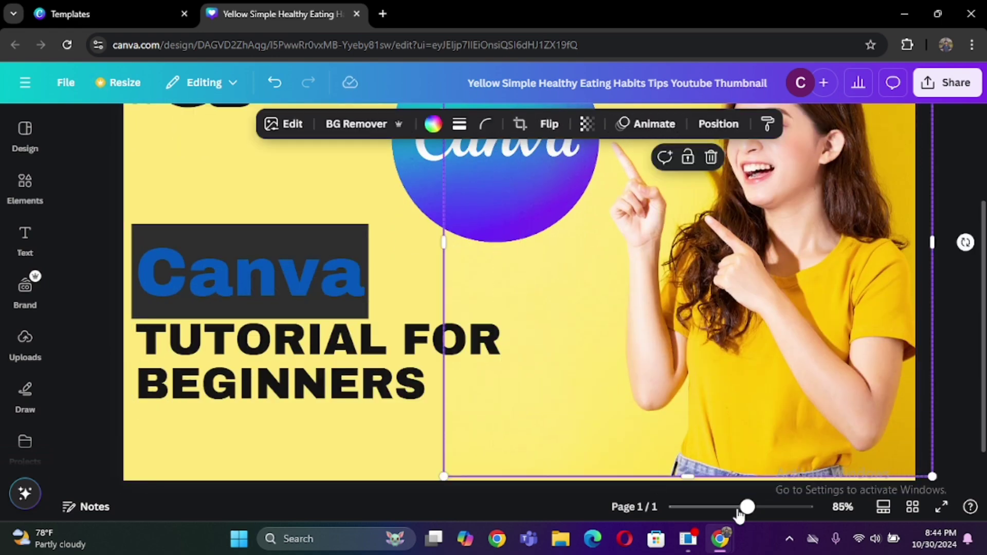
pyautogui.moveTo(740, 510); pyautogui.dragTo(727, 506)
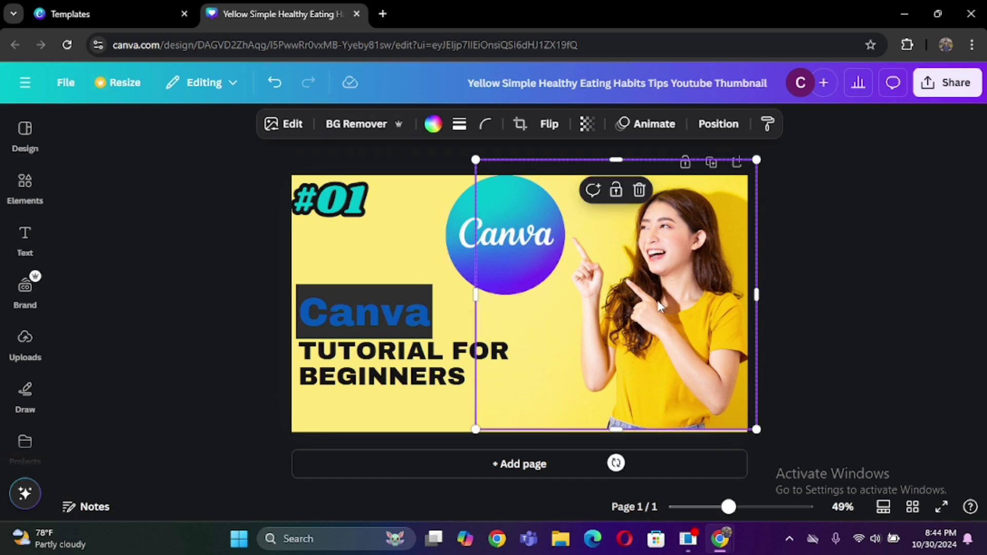
pyautogui.press('Escape')
pyautogui.click(24, 239)
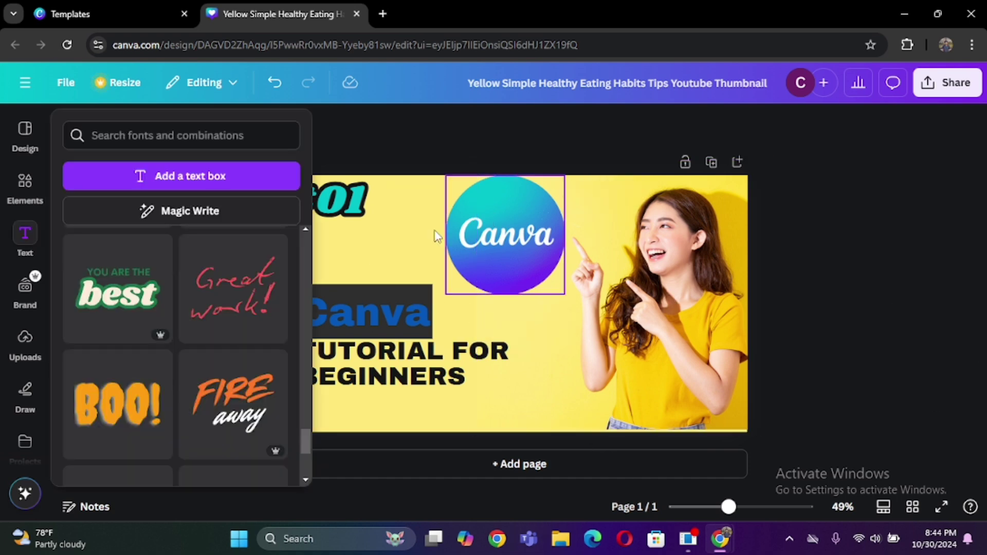
pyautogui.click(317, 244)
pyautogui.click(25, 188)
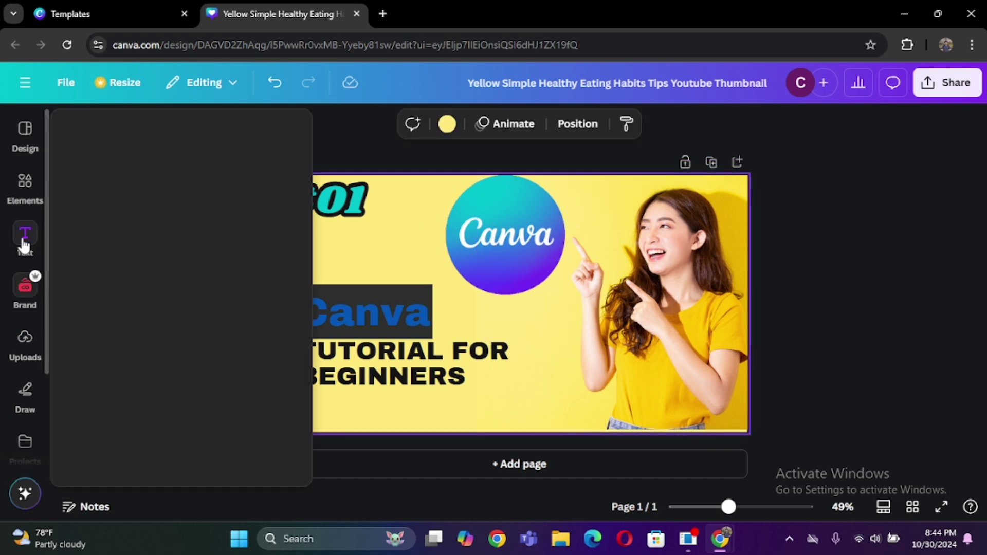
# - Browse the Photos, Frames and Graphics results for 'Canva logo'
pyautogui.click(162, 164)
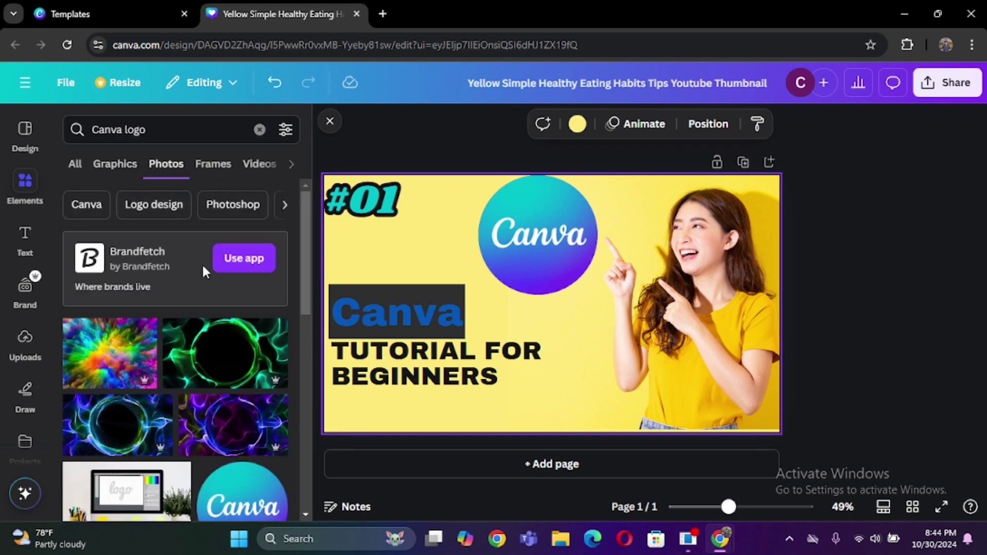
pyautogui.scroll(-5, 206, 263)
pyautogui.scroll(-5, 206, 263)
pyautogui.scroll(-5, 210, 268)
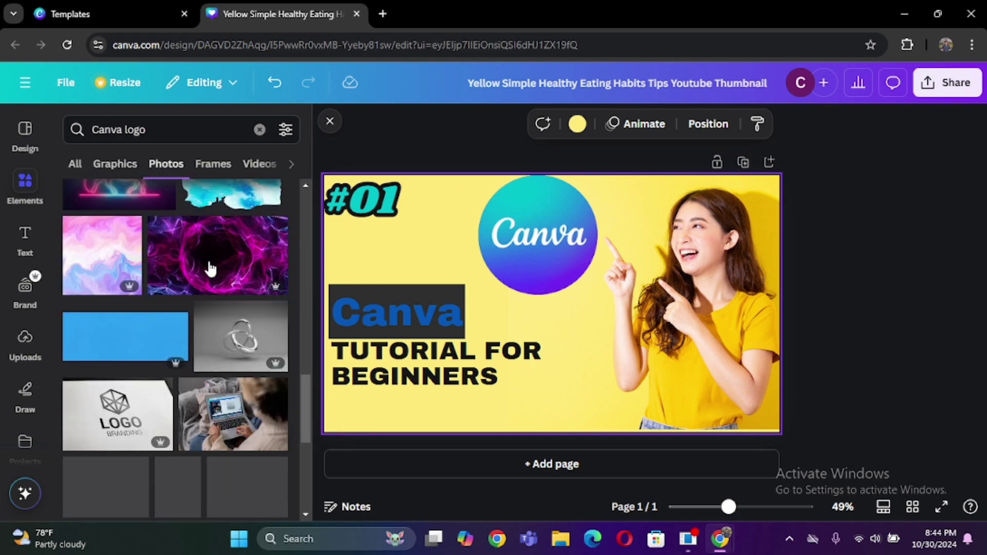
pyautogui.scroll(-5, 211, 268)
pyautogui.click(226, 171)
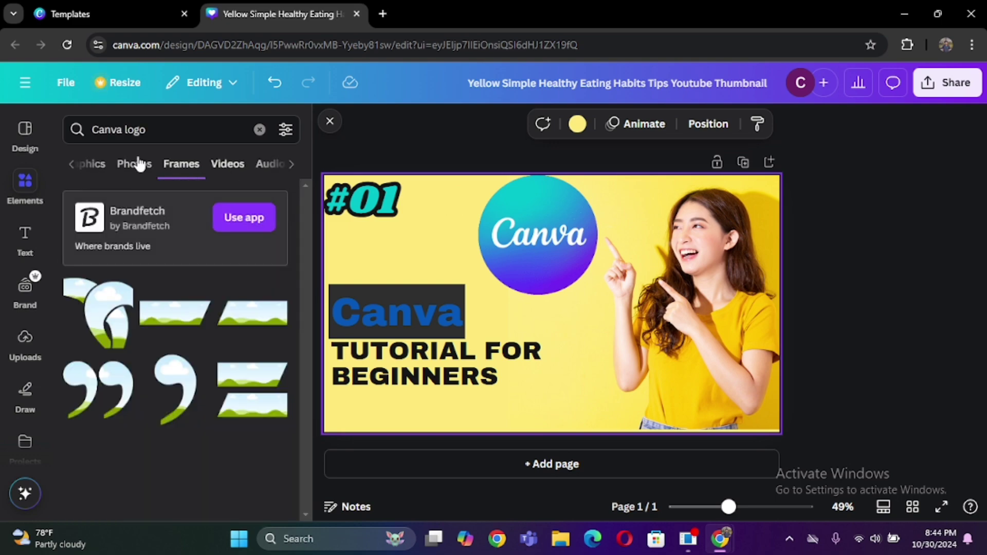
pyautogui.click(101, 169)
pyautogui.scroll(-3, 164, 302)
pyautogui.scroll(-3, 165, 329)
pyautogui.scroll(-3, 165, 362)
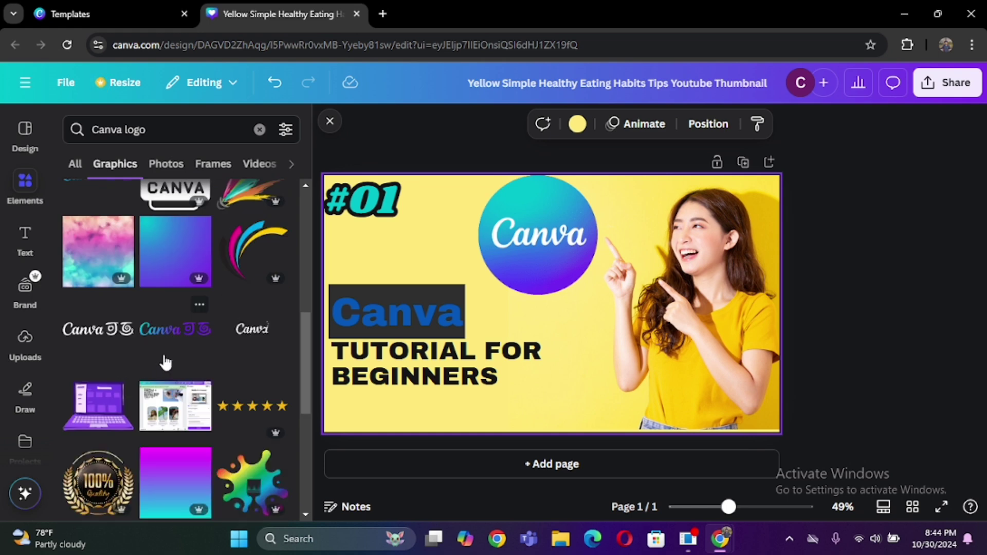
pyautogui.scroll(-3, 165, 362)
pyautogui.scroll(-3, 185, 331)
pyautogui.scroll(-3, 185, 342)
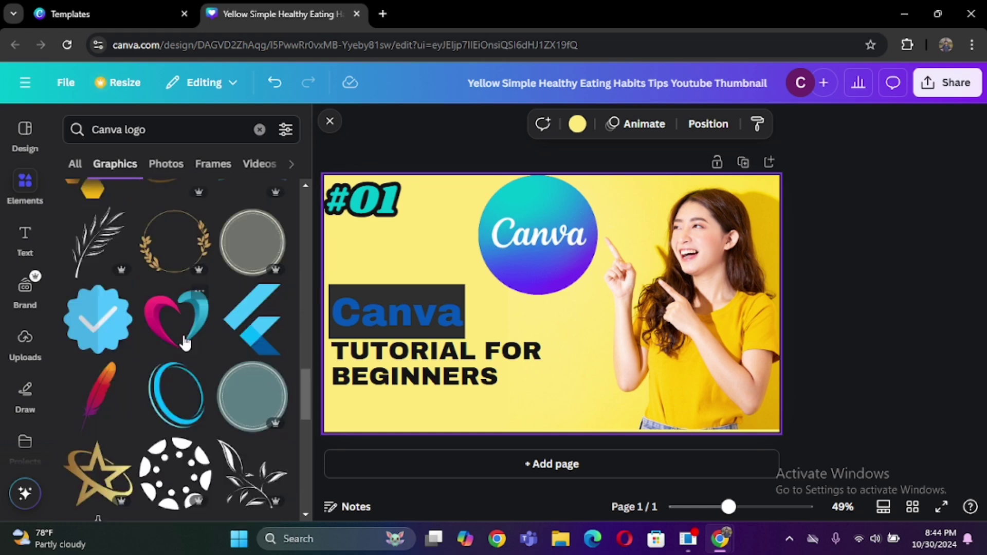
pyautogui.scroll(-5, 185, 343)
pyautogui.scroll(-2, 92, 352)
# - Switch to the related search 'Canva' and scroll through its graphics
pyautogui.click(95, 353)
pyautogui.scroll(-3, 192, 301)
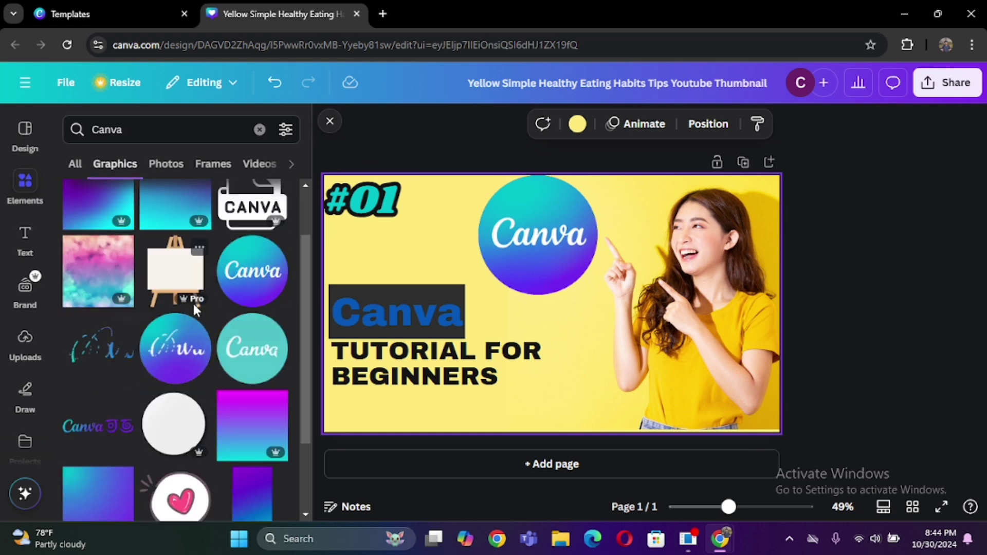
pyautogui.scroll(-3, 190, 288)
pyautogui.scroll(-3, 191, 287)
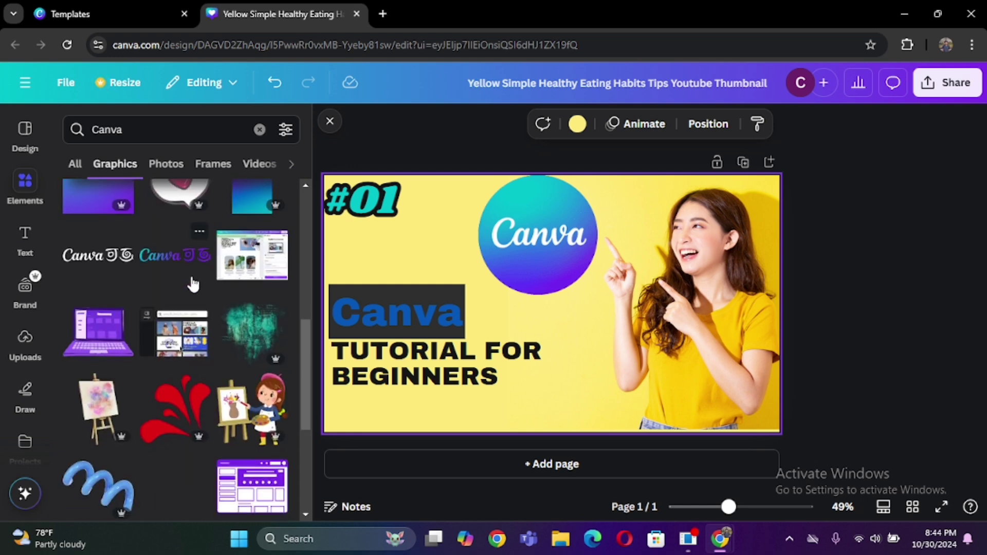
pyautogui.scroll(-3, 194, 280)
pyautogui.scroll(-3, 194, 277)
pyautogui.scroll(-3, 194, 276)
pyautogui.scroll(-5, 194, 276)
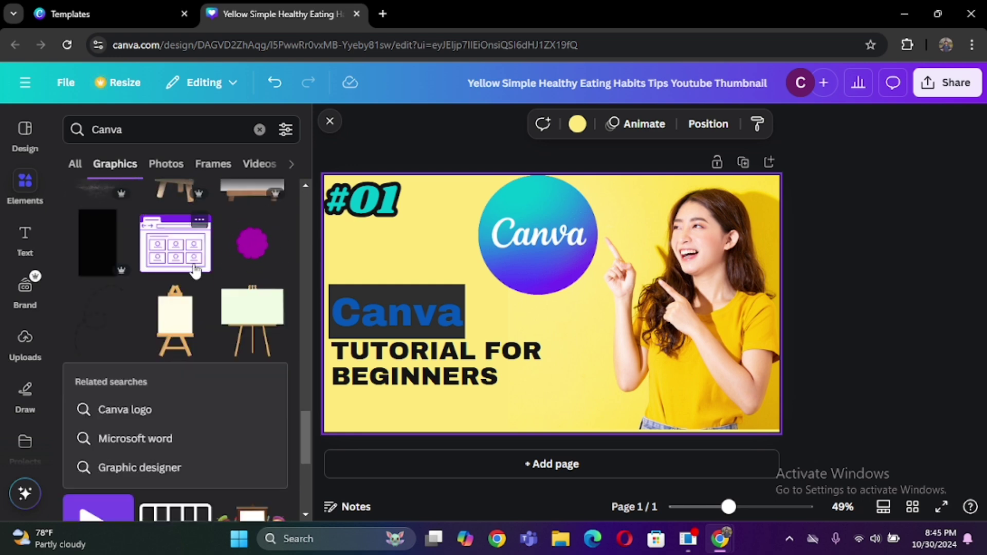
# - Close the element search and slightly enlarge the teal #01 sticker and blue Canva heading
pyautogui.click(330, 121)
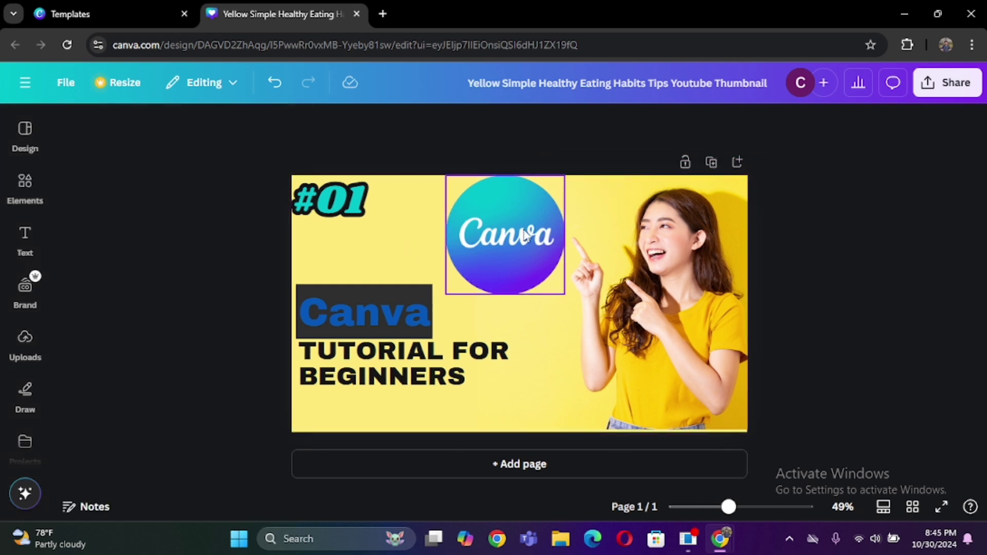
pyautogui.click(208, 301)
pyautogui.click(455, 235)
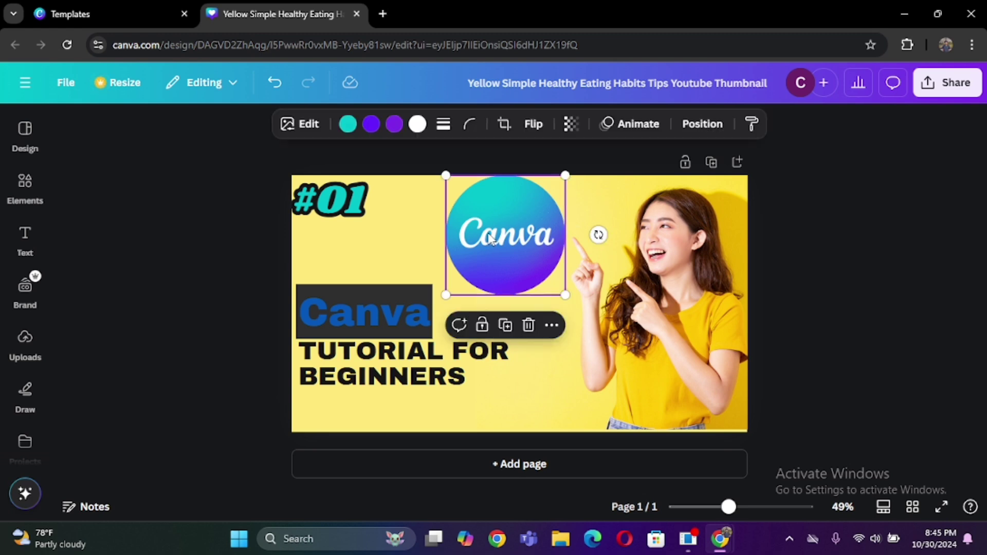
pyautogui.click(363, 235)
pyautogui.click(327, 208)
pyautogui.moveTo(364, 225); pyautogui.dragTo(375, 231)
pyautogui.click(236, 233)
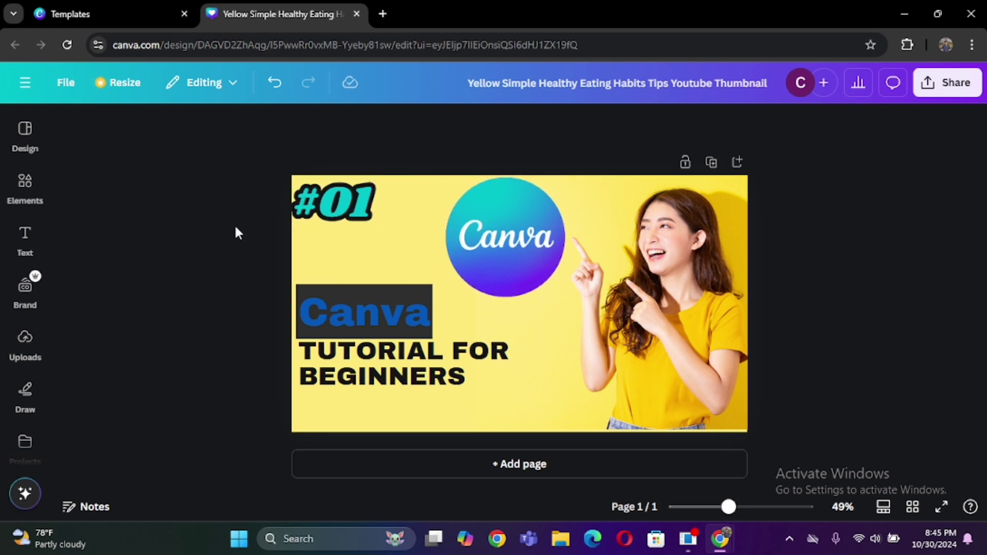
pyautogui.click(363, 311)
pyautogui.moveTo(433, 337); pyautogui.dragTo(445, 343)
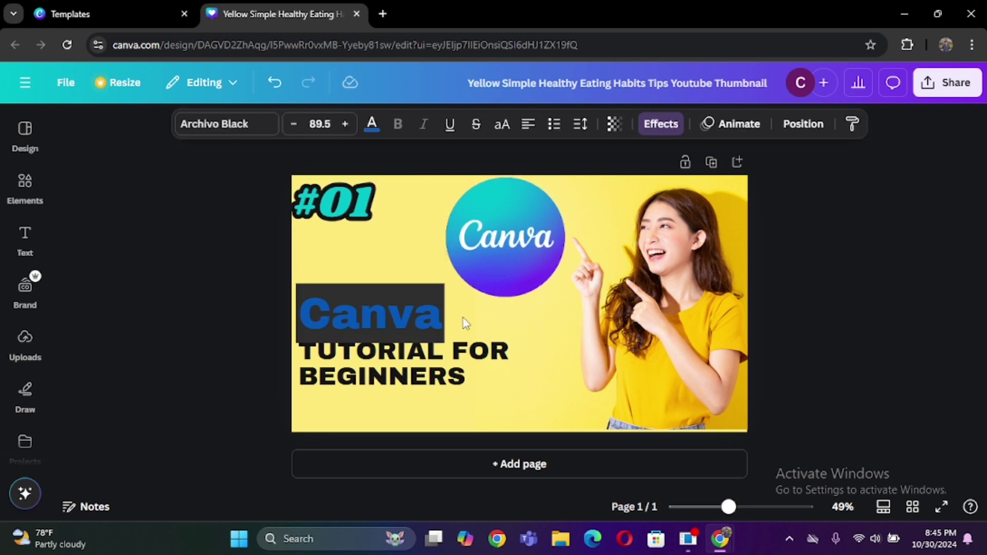
pyautogui.click(408, 429)
# - Zoom in to inspect TUTORIAL FOR BEGINNERS, then zoom back out to the full thumbnail
pyautogui.click(413, 375)
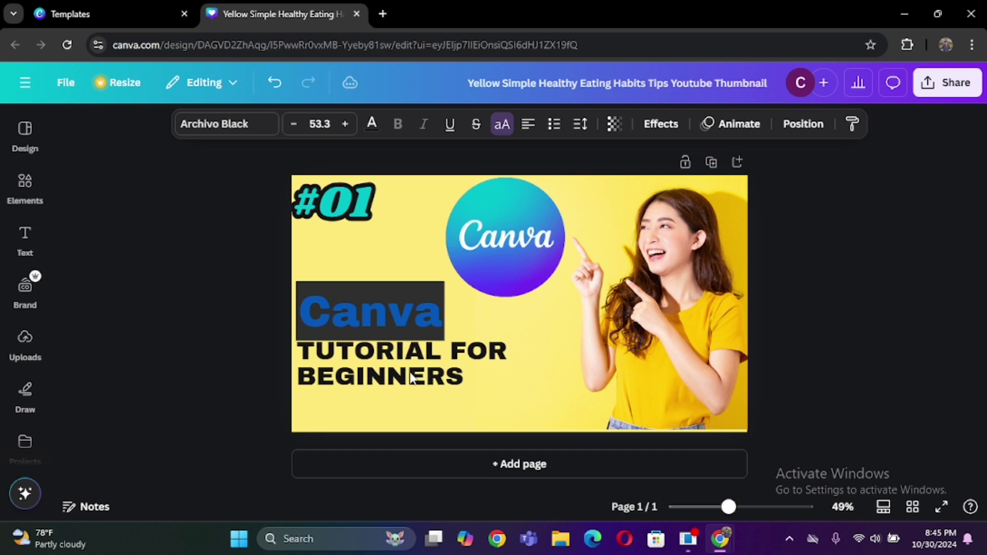
pyautogui.moveTo(728, 506); pyautogui.dragTo(776, 506)
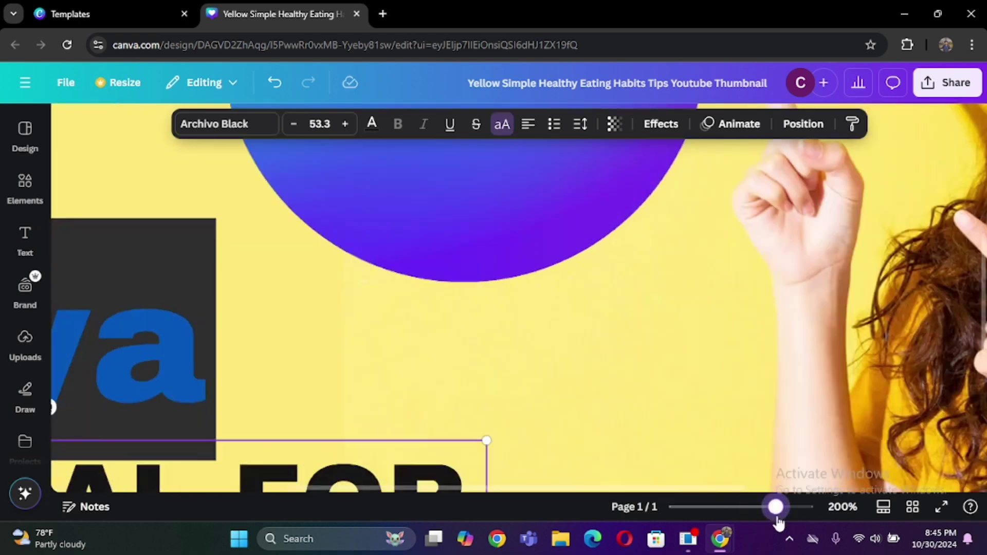
pyautogui.hscroll(-5, 291, 447)
pyautogui.scroll(-5, 212, 238)
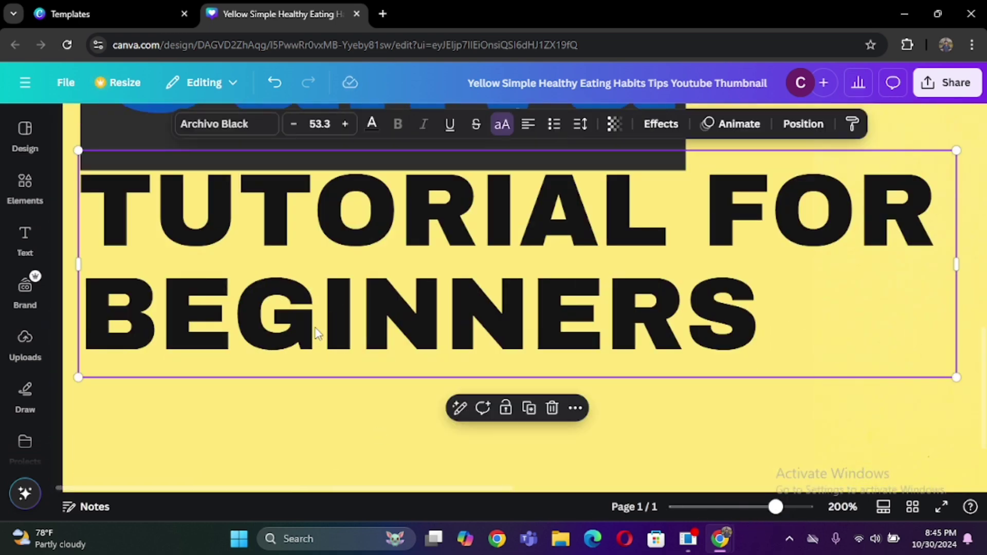
pyautogui.moveTo(776, 506); pyautogui.dragTo(738, 507)
pyautogui.click(893, 316)
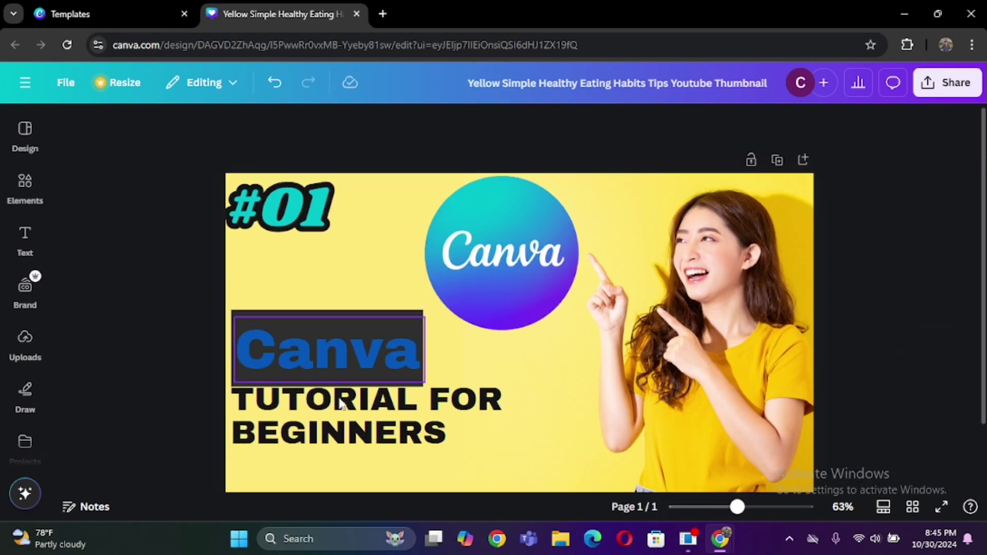
pyautogui.click(481, 404)
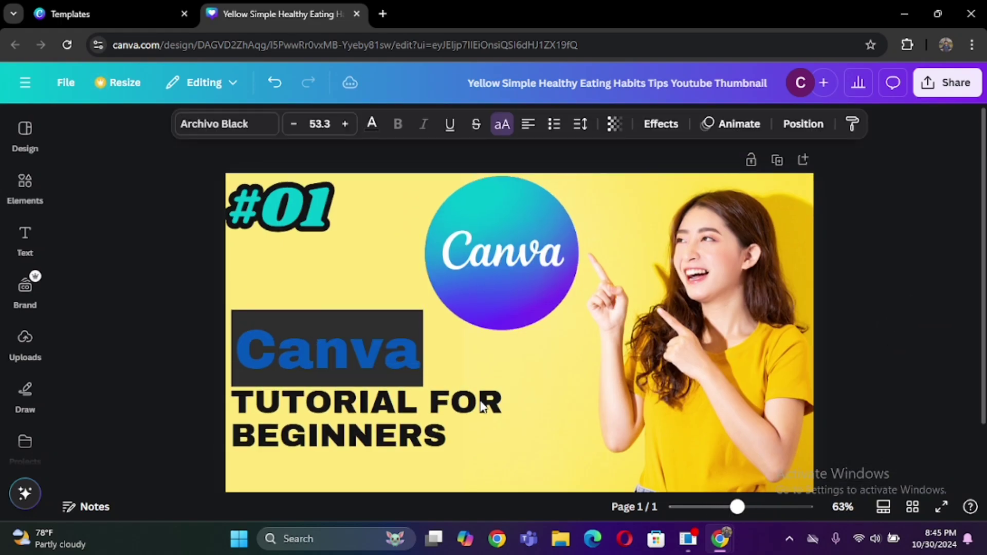
pyautogui.press('Escape')
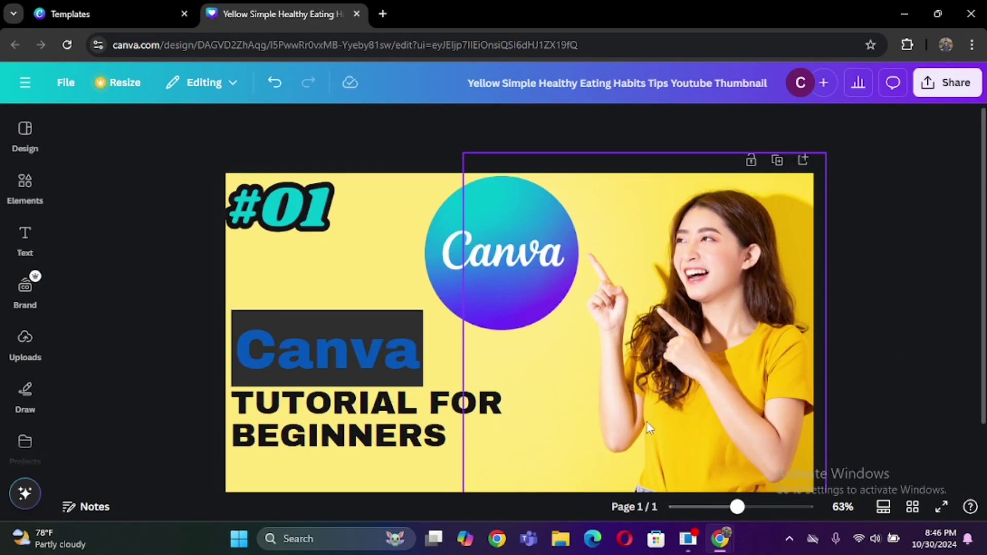